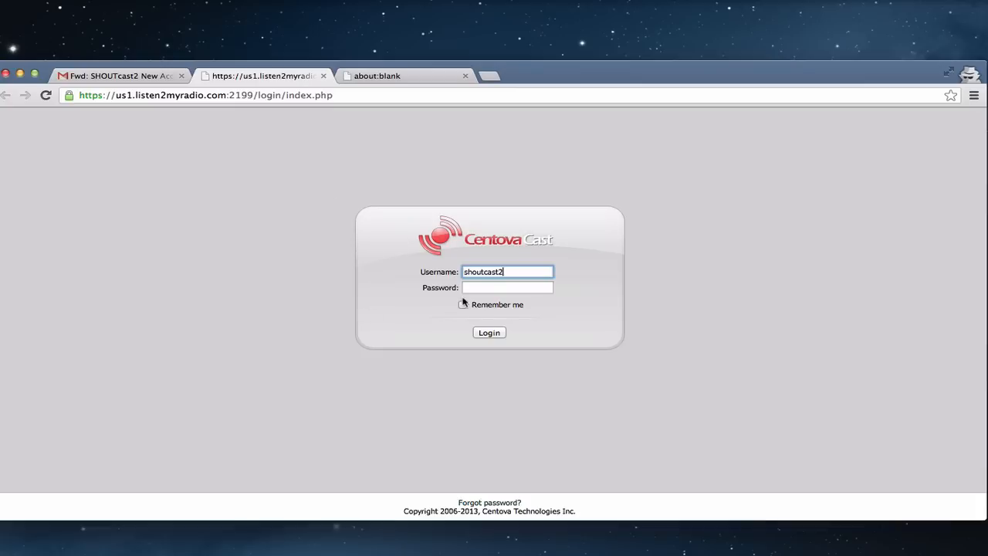
Step: Log in to the streaming control panel with the account password and open the station's configuration settings
right_click(466, 289)
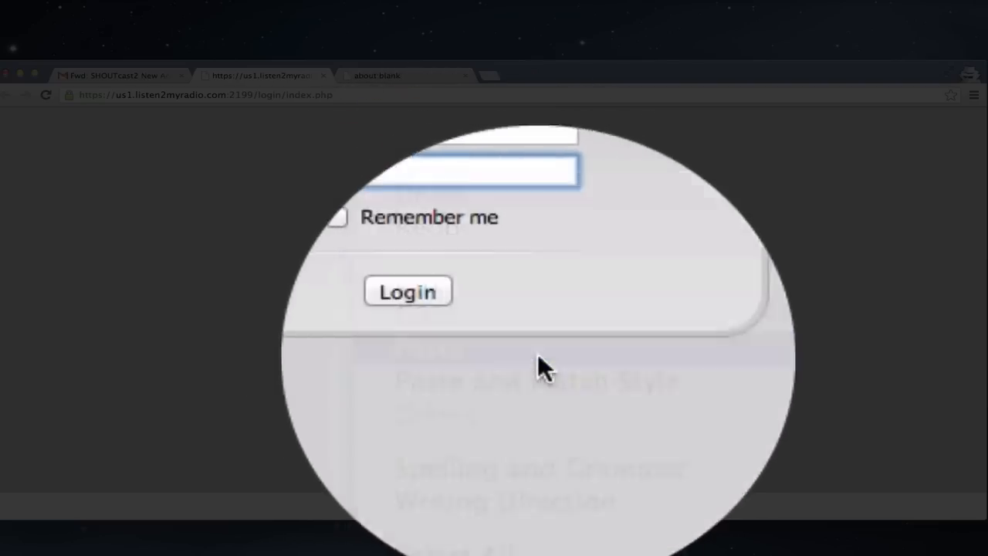
click(539, 356)
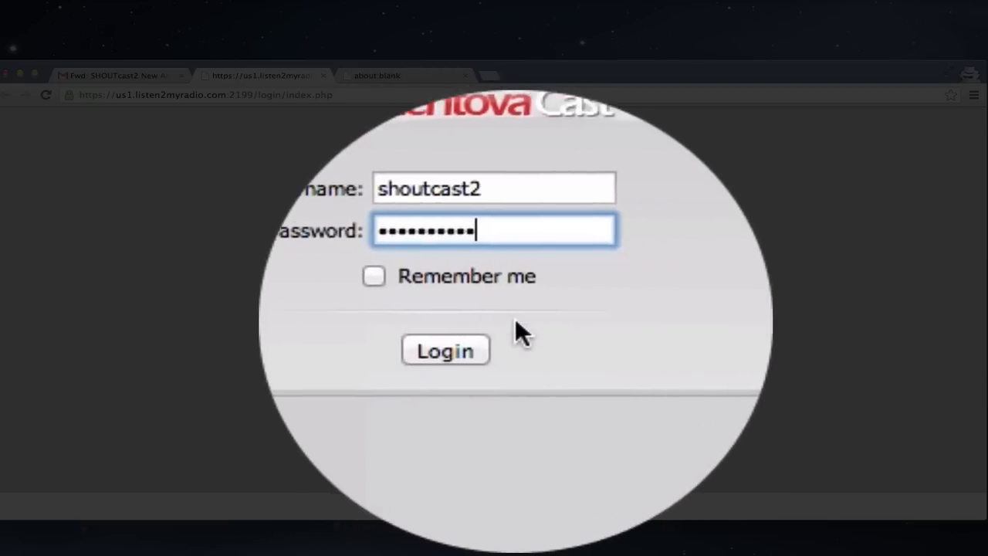
click(489, 333)
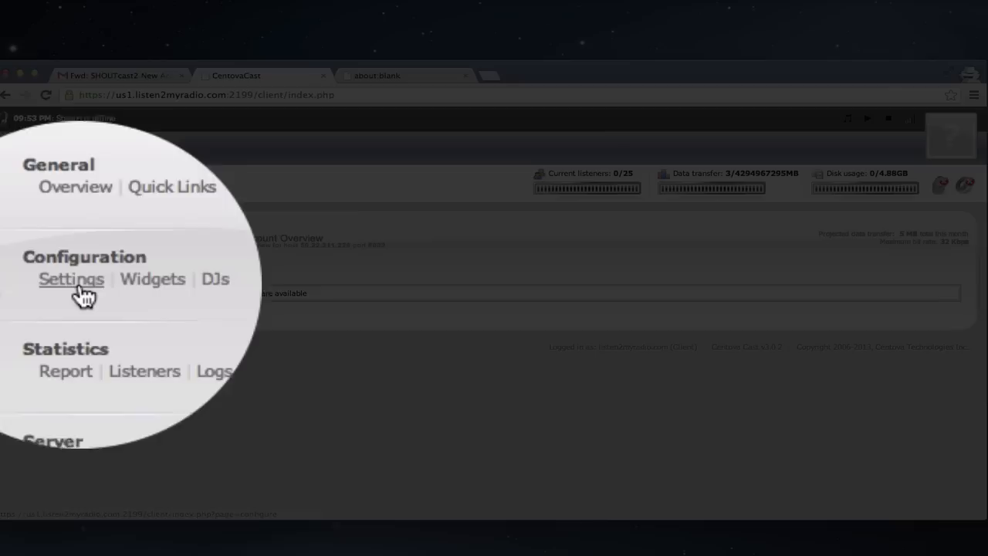
click(76, 282)
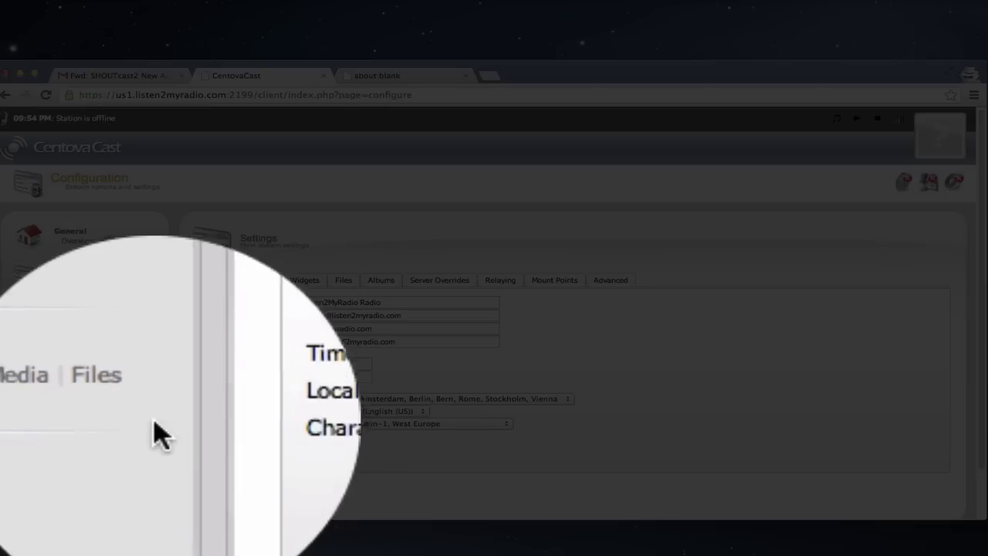
Step: Create a new AutoDJ playlist and title it "Tutorial Playlist"
click(75, 407)
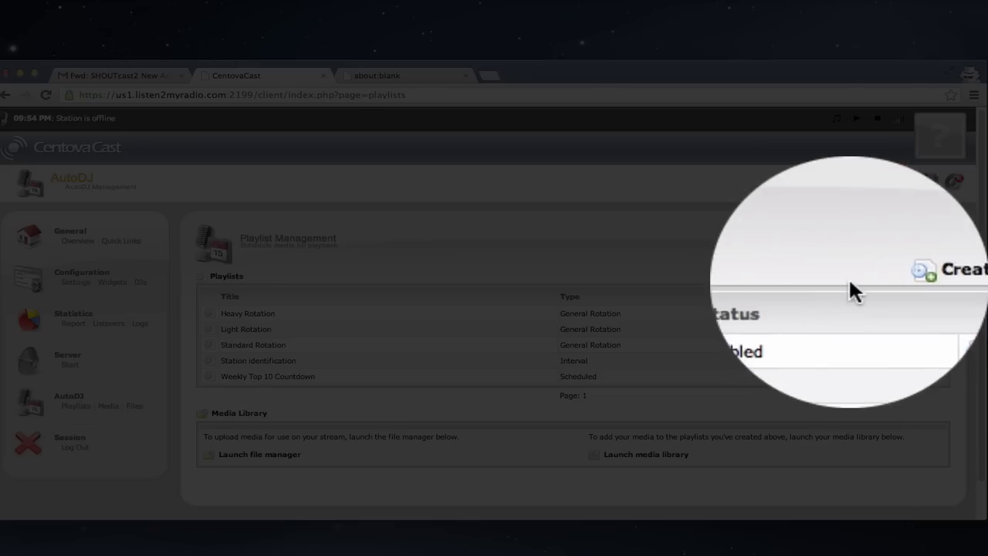
click(923, 276)
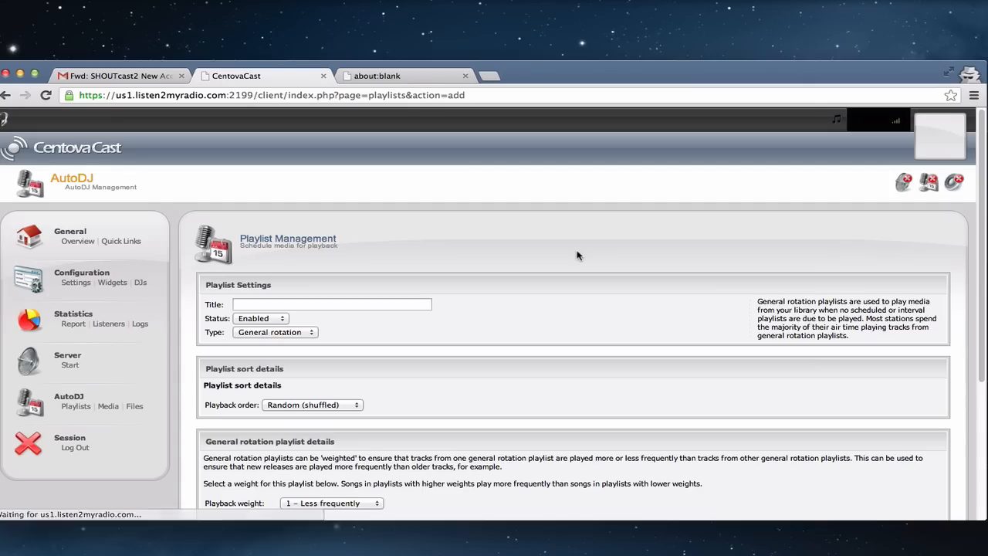
scroll(485, 307, down, 2)
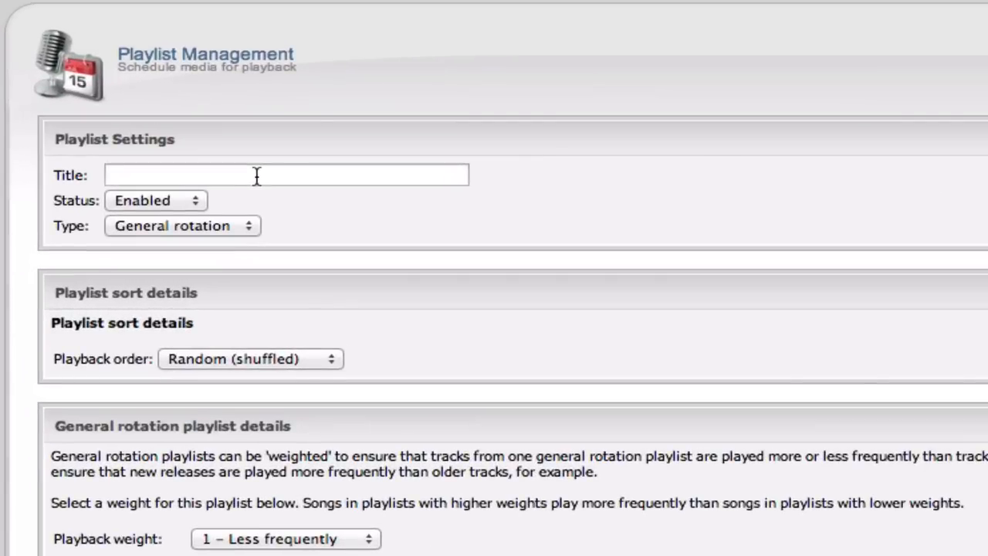
click(257, 176)
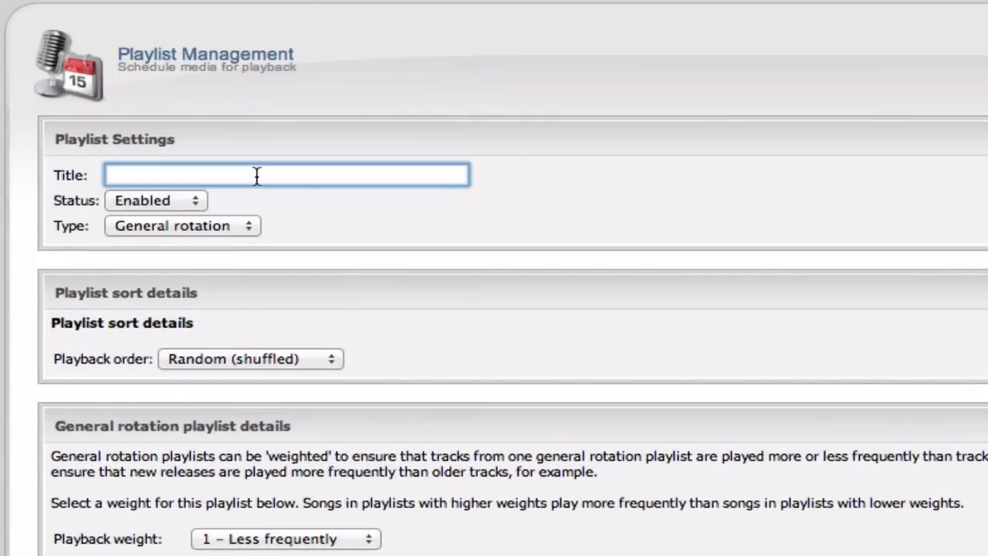
text(Tutorial Playlist)
Step: Try other playlist types, including Immediate, to read their descriptions, and set the type back to General rotation
click(243, 225)
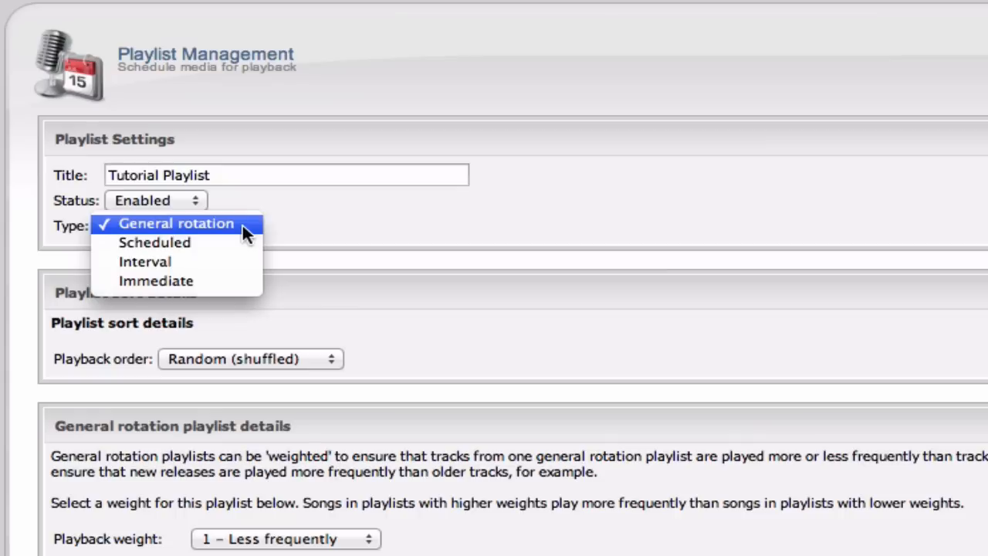
click(243, 243)
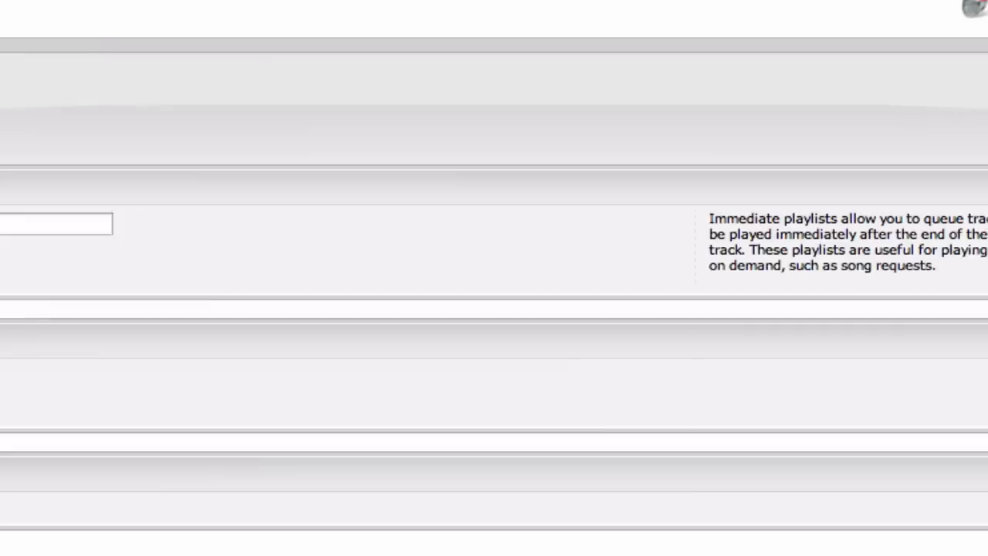
triple_click(732, 258)
click(764, 276)
drag(862, 261, 610, 219)
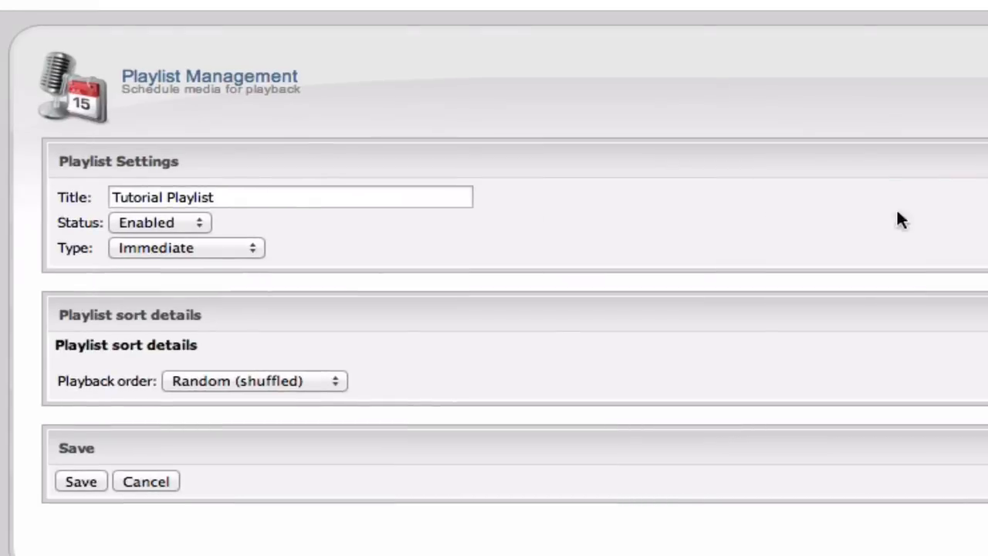
click(232, 245)
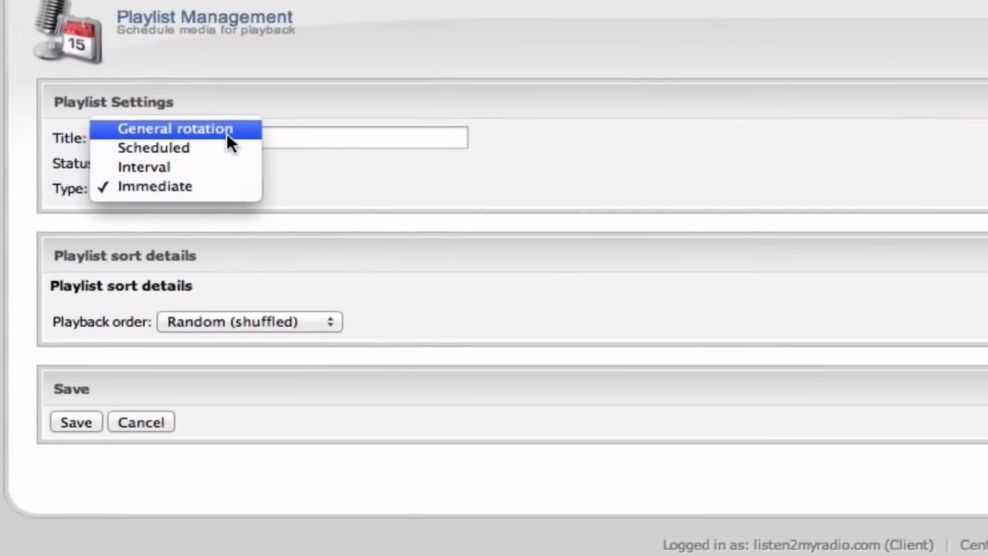
click(232, 193)
Step: Set the playlist's playback order to Sequential (in order)
scroll(463, 347, down, 1)
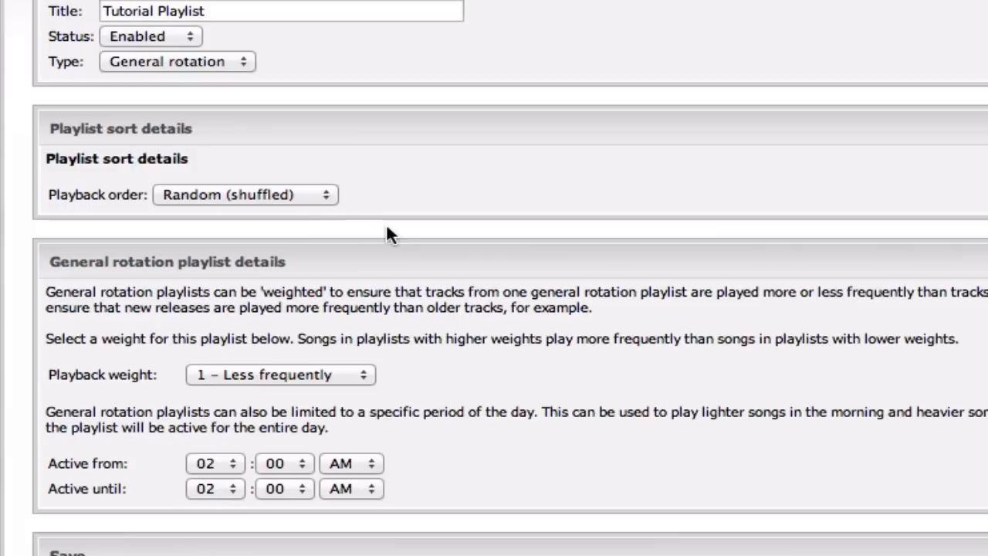
click(311, 191)
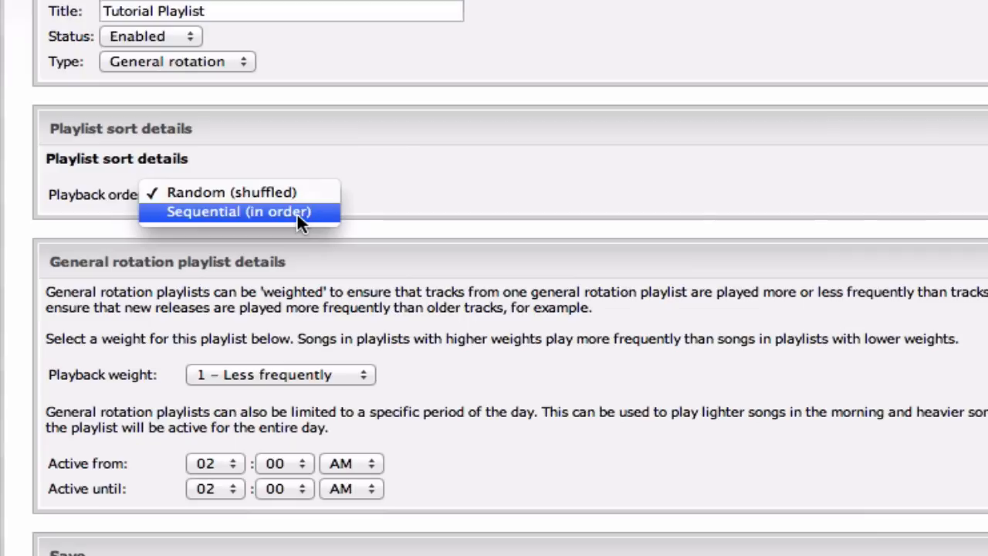
click(296, 213)
Step: Examine the available playback weights and the explanation of how weighting affects play frequency
scroll(673, 137, down, 5)
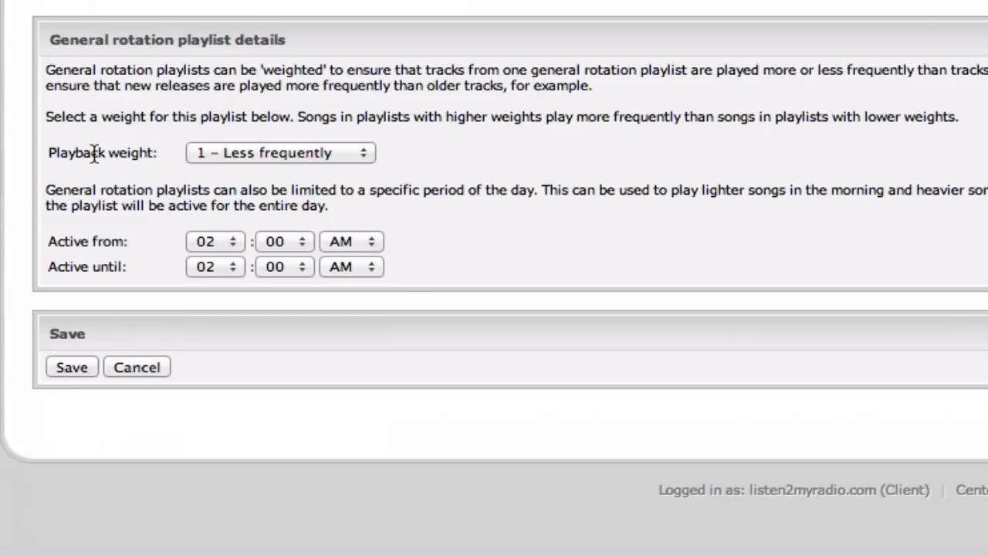
click(274, 155)
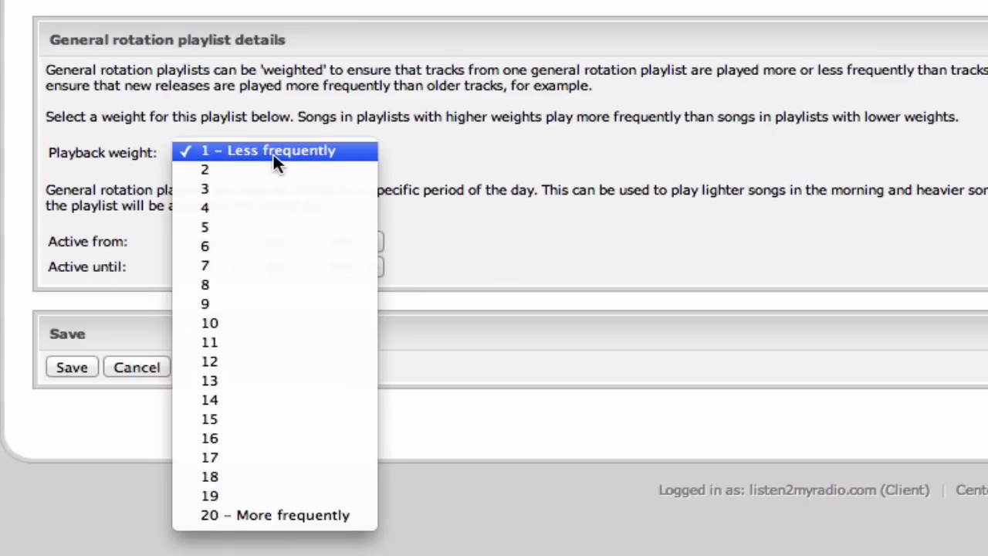
click(464, 154)
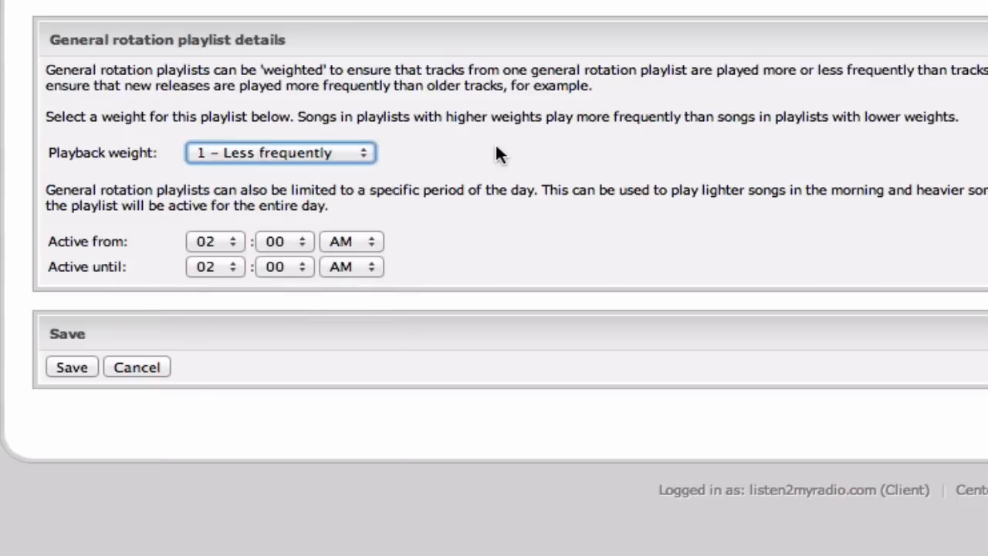
triple_click(406, 124)
click(465, 124)
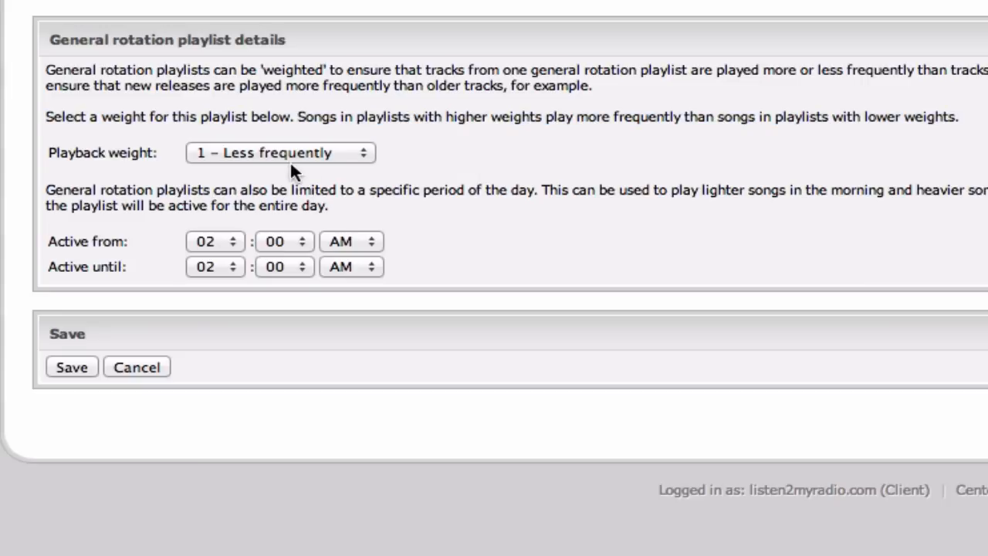
click(215, 155)
click(526, 154)
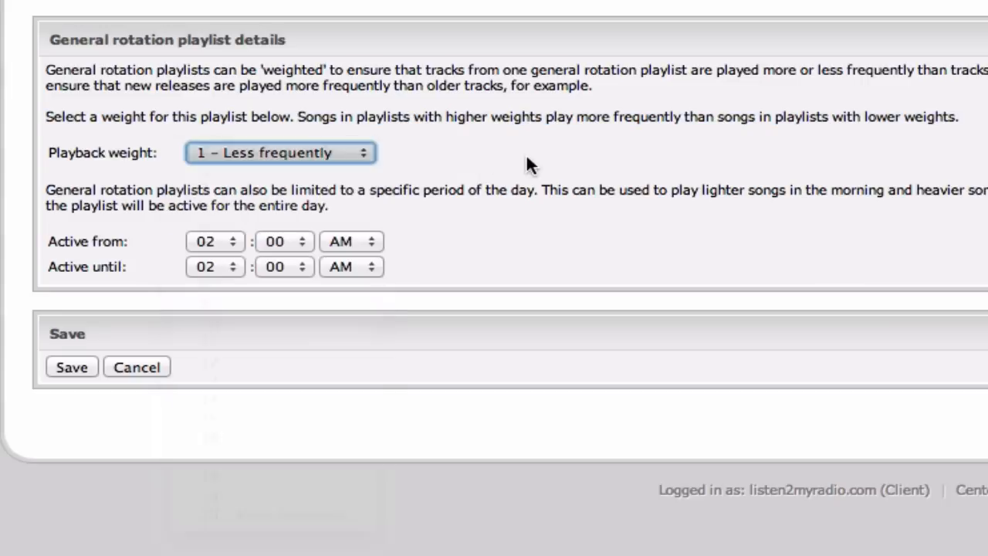
Step: Examine the active from and active until settings that limit the playlist to a period of the day
click(342, 216)
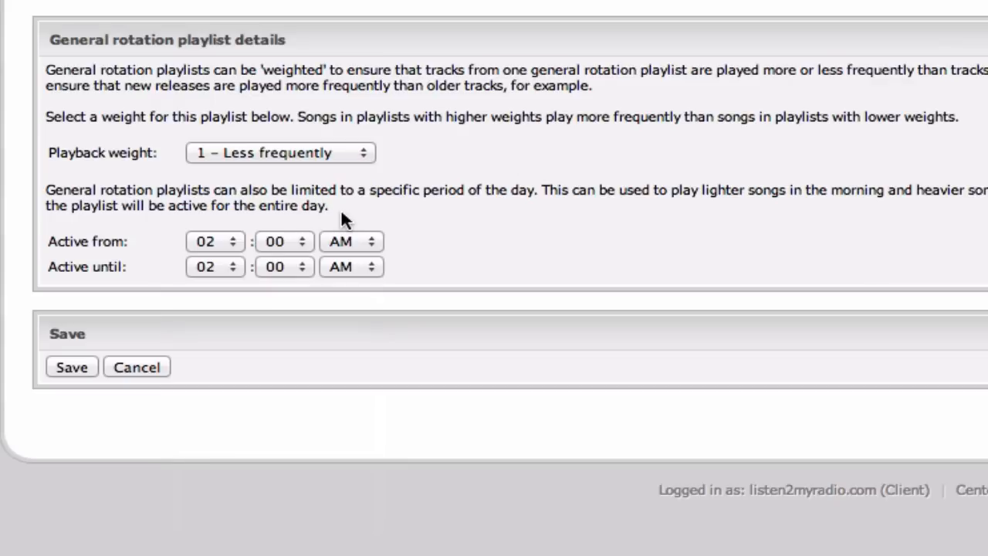
triple_click(248, 190)
click(243, 193)
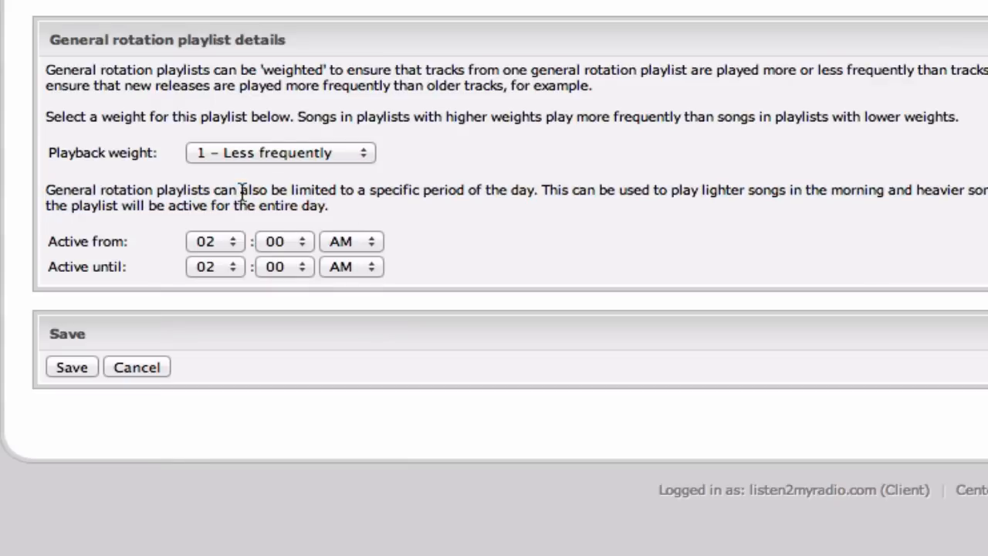
triple_click(90, 241)
click(88, 266)
triple_click(89, 266)
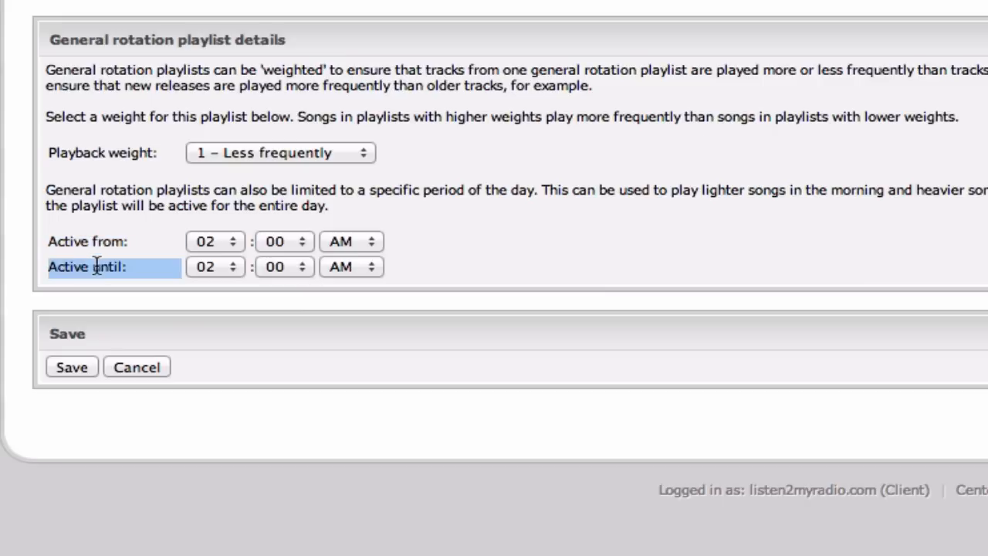
triple_click(90, 267)
click(100, 266)
triple_click(100, 267)
click(100, 242)
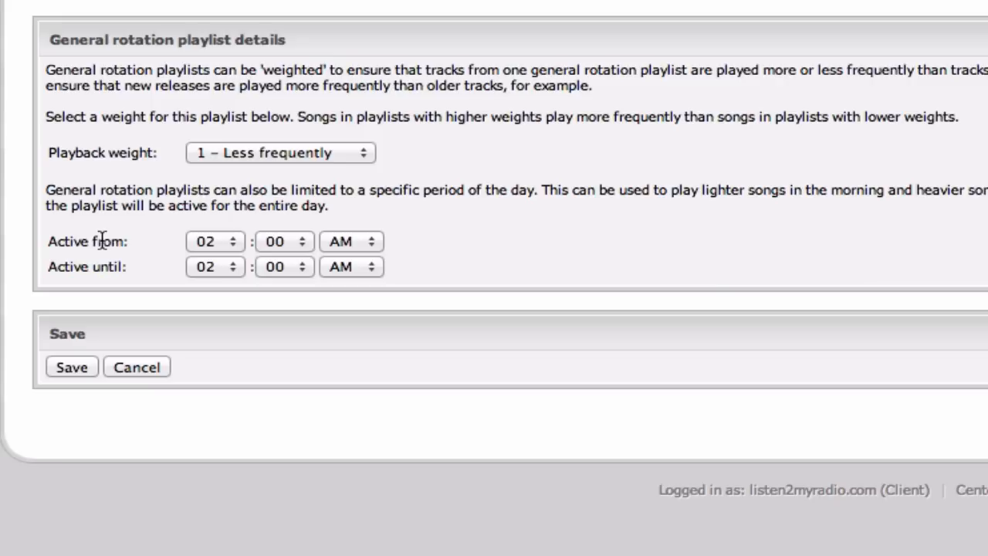
triple_click(100, 241)
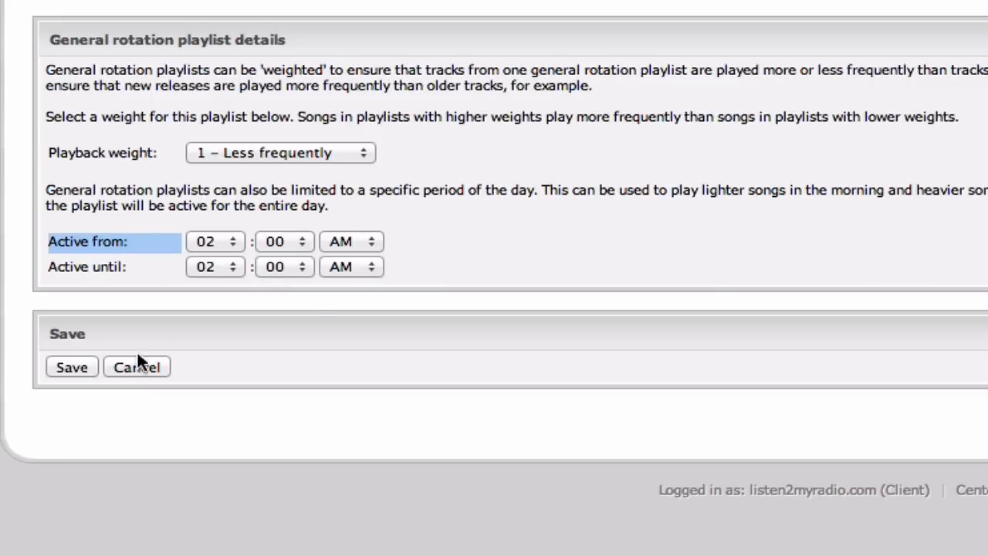
click(268, 353)
Step: Review the playlist form and save the new playlist
scroll(456, 340, up, 5)
scroll(456, 340, down, 5)
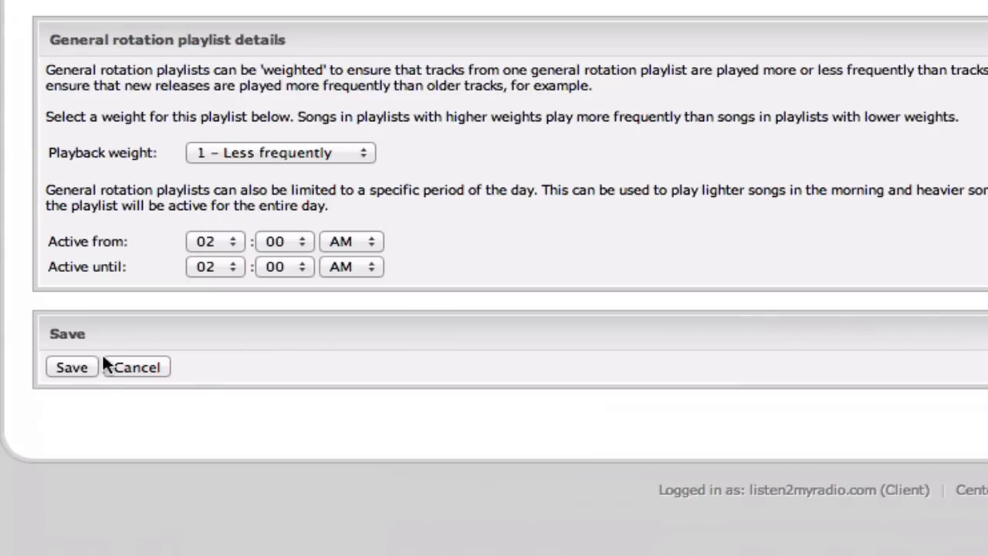
click(84, 366)
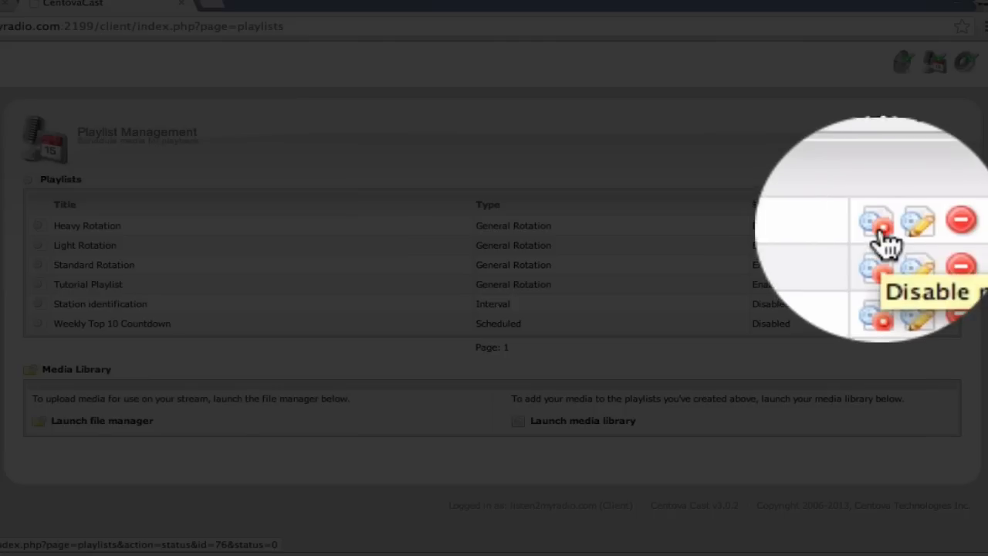
Step: Disable the Heavy Rotation, Light Rotation and Standard Rotation playlists, and check the Tutorial Playlist's status
click(909, 230)
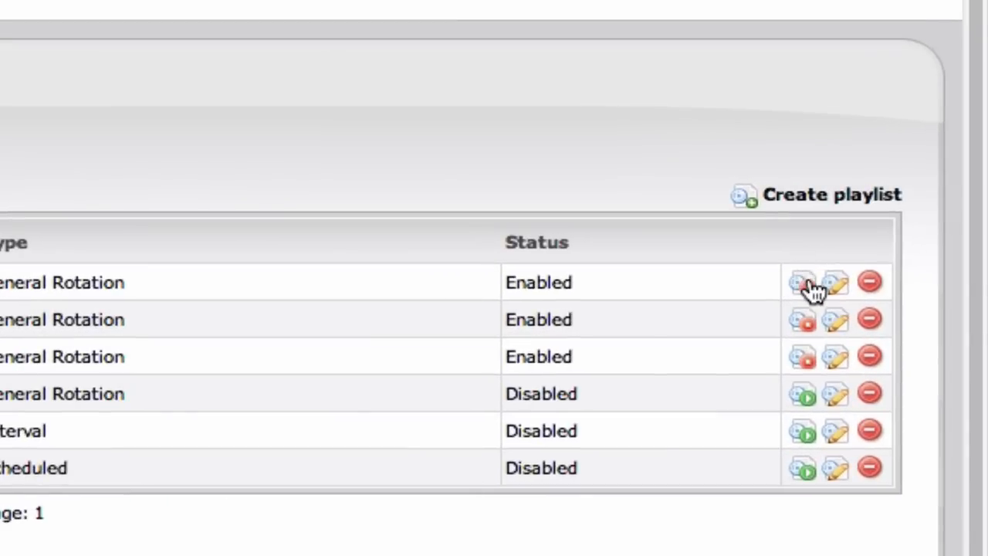
click(808, 283)
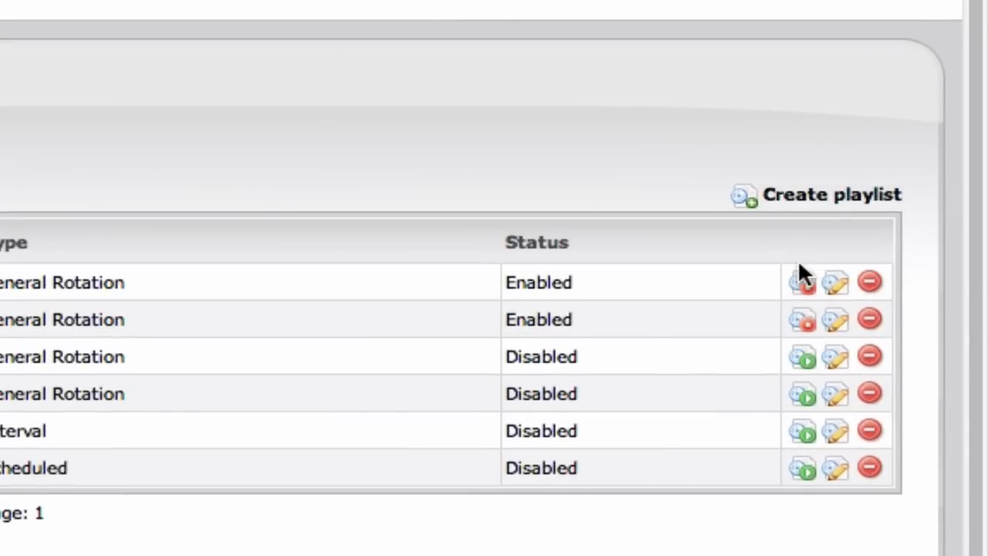
click(807, 282)
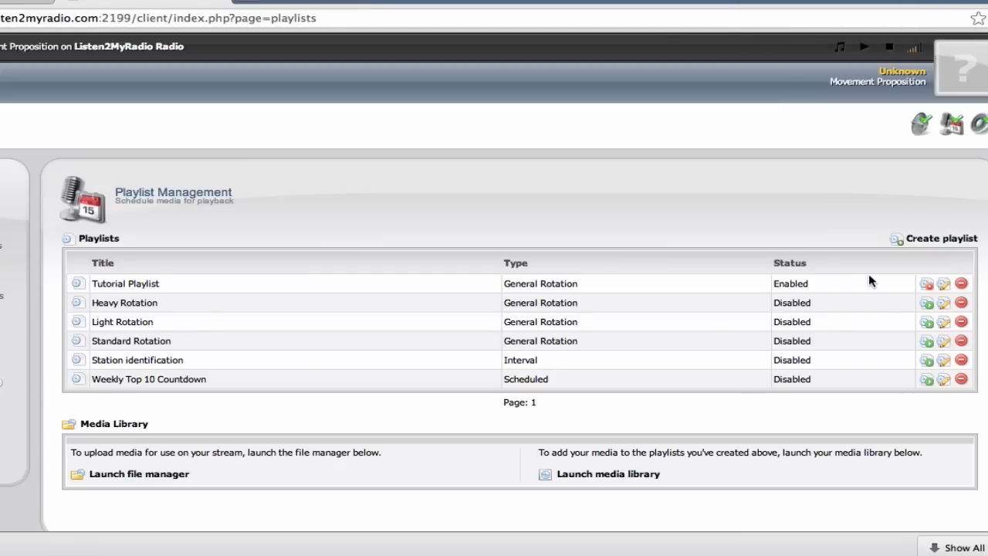
triple_click(812, 286)
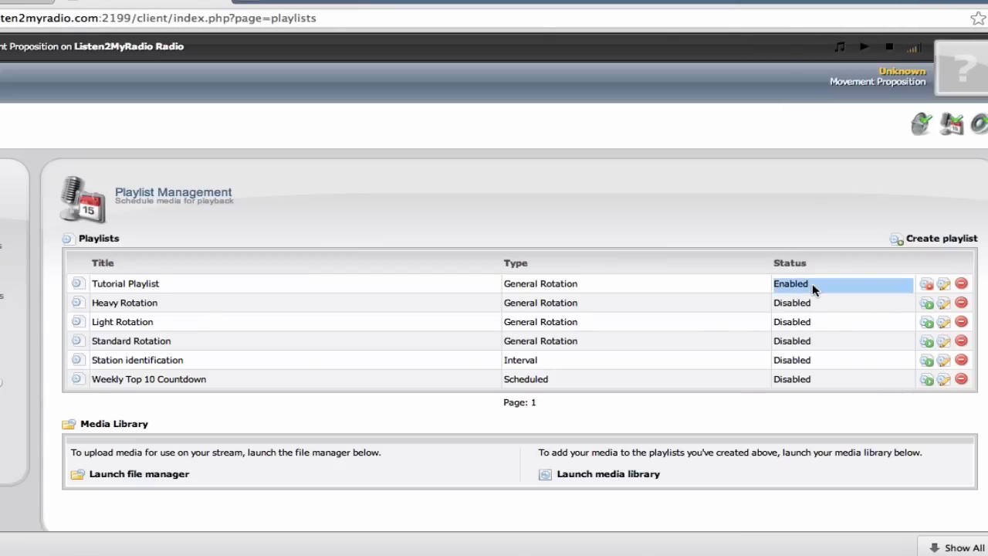
click(813, 283)
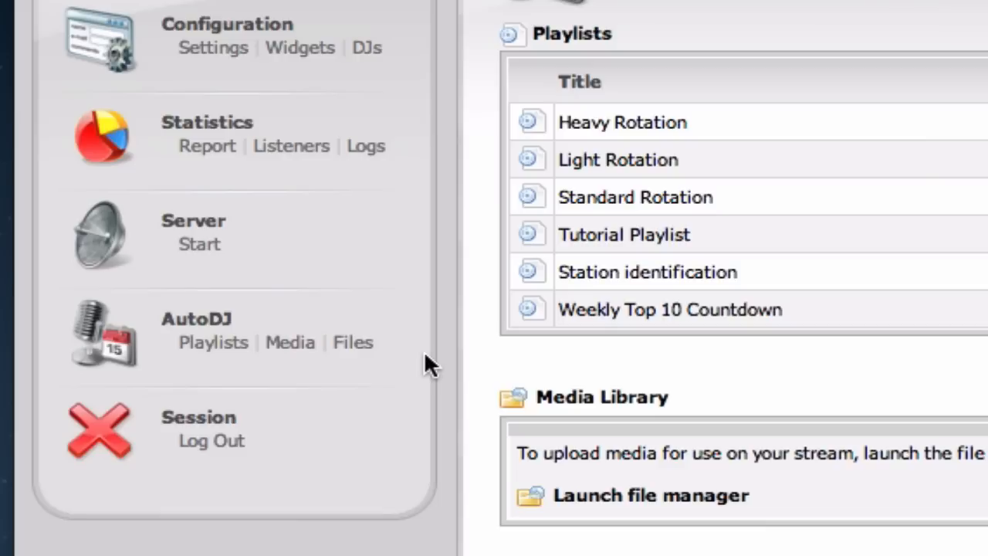
Step: Open the AutoDJ file manager and bring up the file upload dialog for the media folder
click(353, 343)
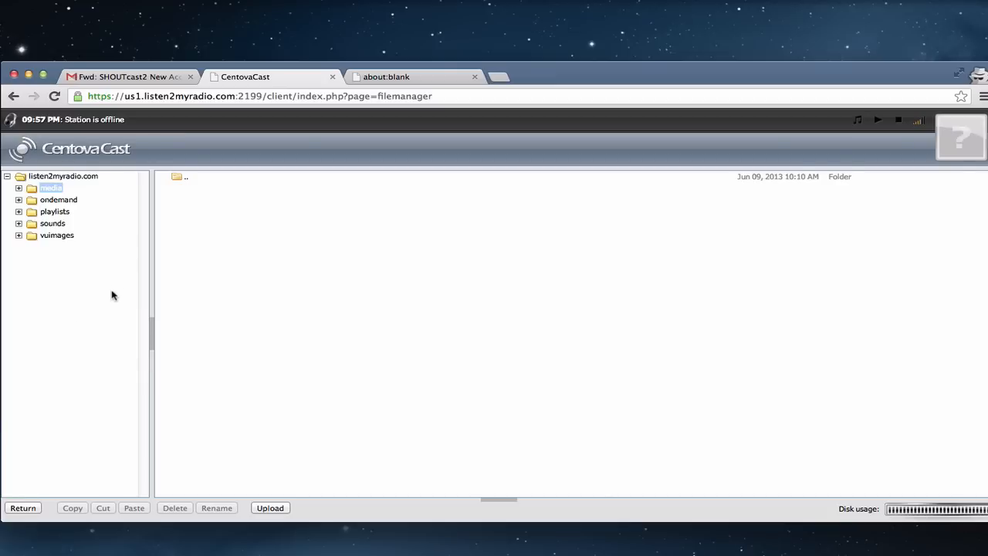
click(27, 511)
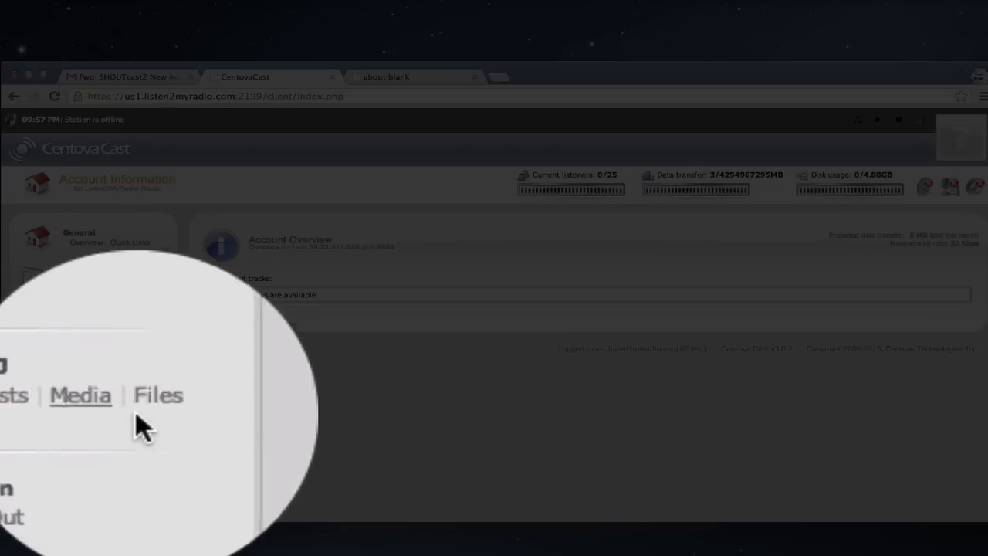
click(146, 408)
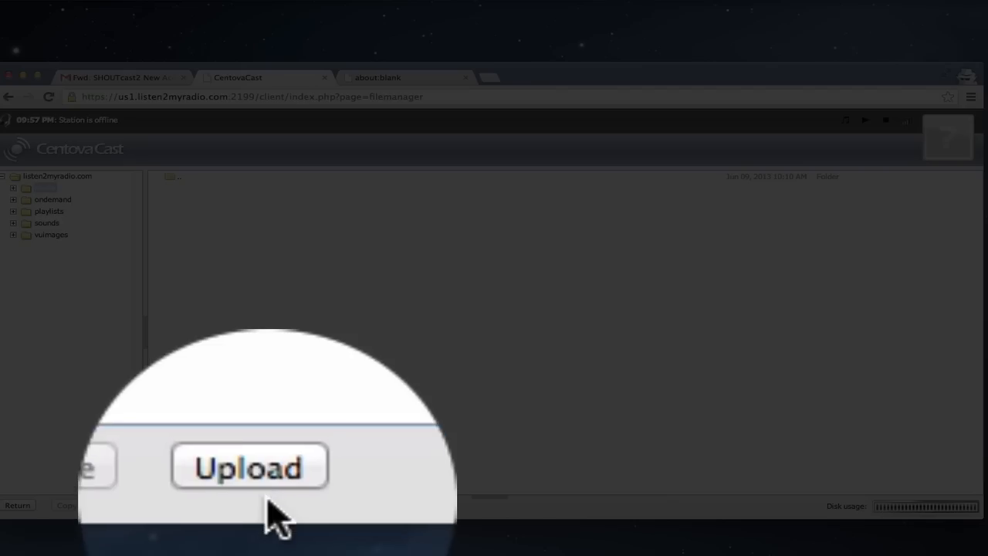
click(262, 505)
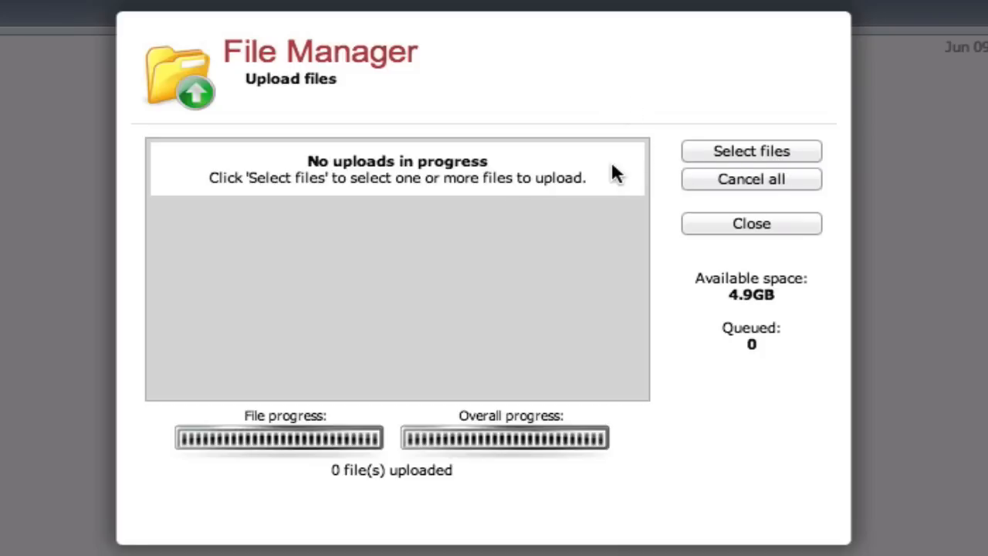
Step: Open the file selection for choosing the media files to upload
click(725, 154)
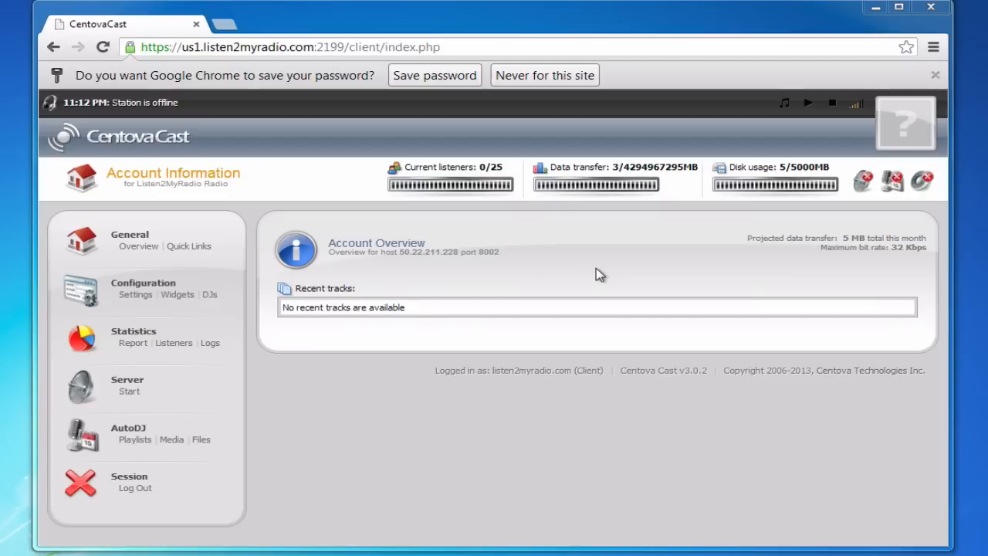
Step: Go to filezilla-project.org in a new browser tab and download the FileZilla Client installer for Windows
click(222, 29)
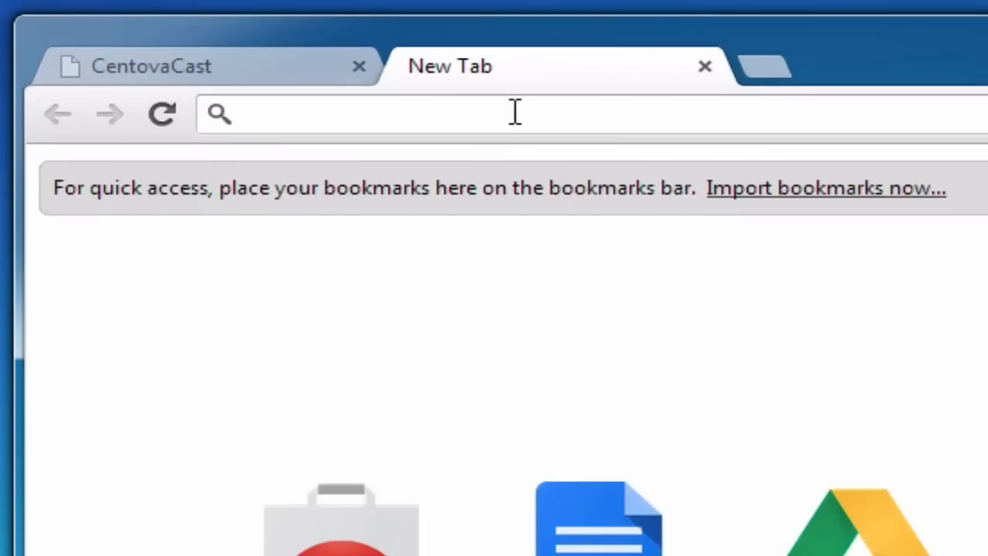
text(filezilla-project.org)
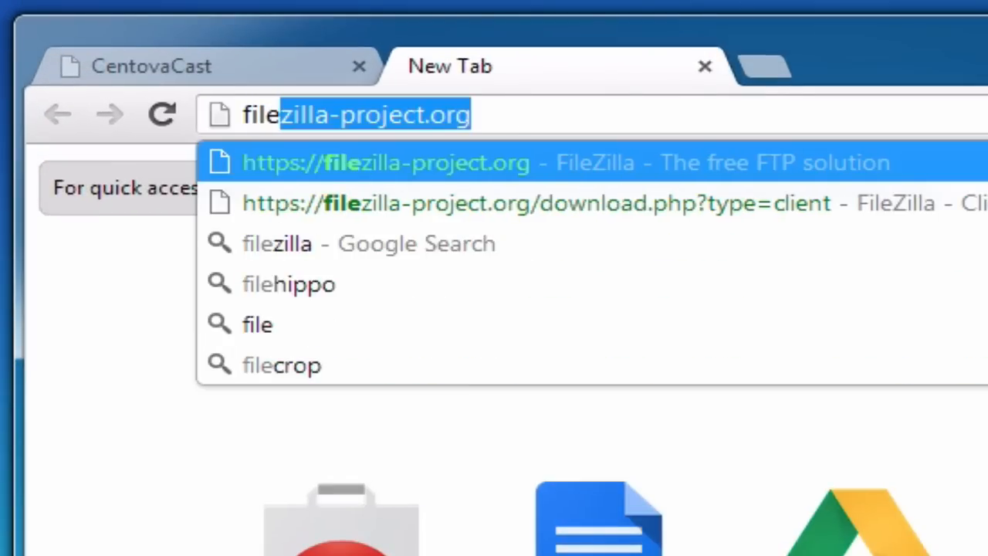
key(Return)
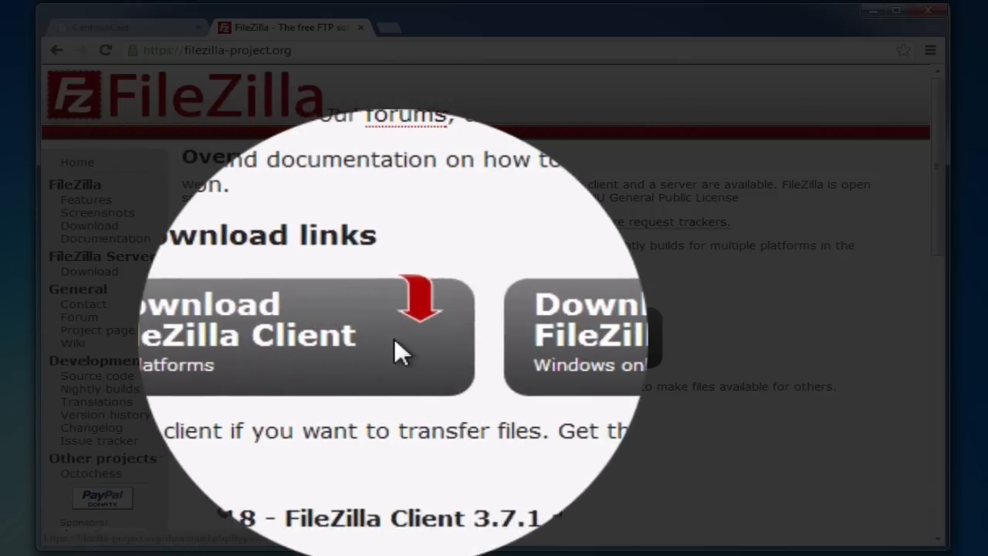
click(268, 340)
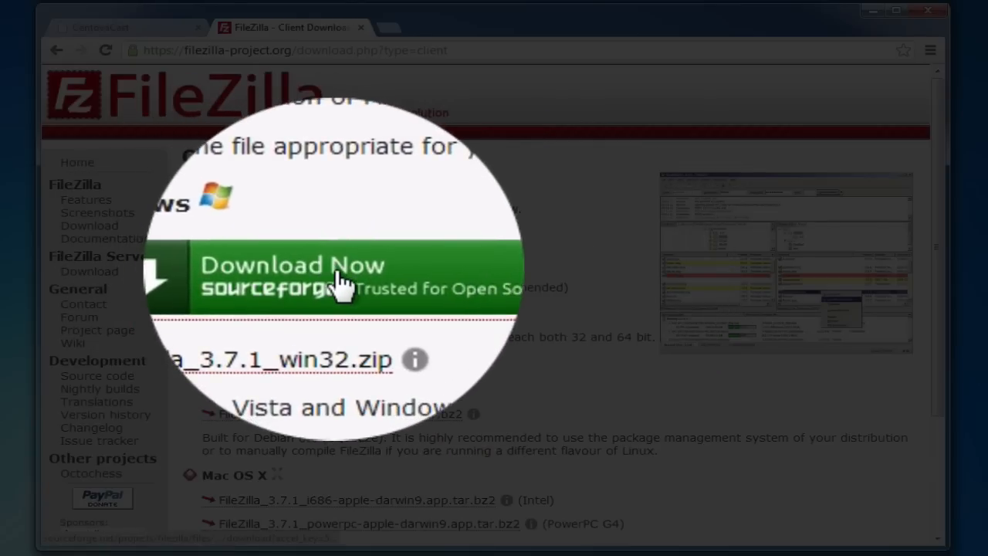
click(325, 282)
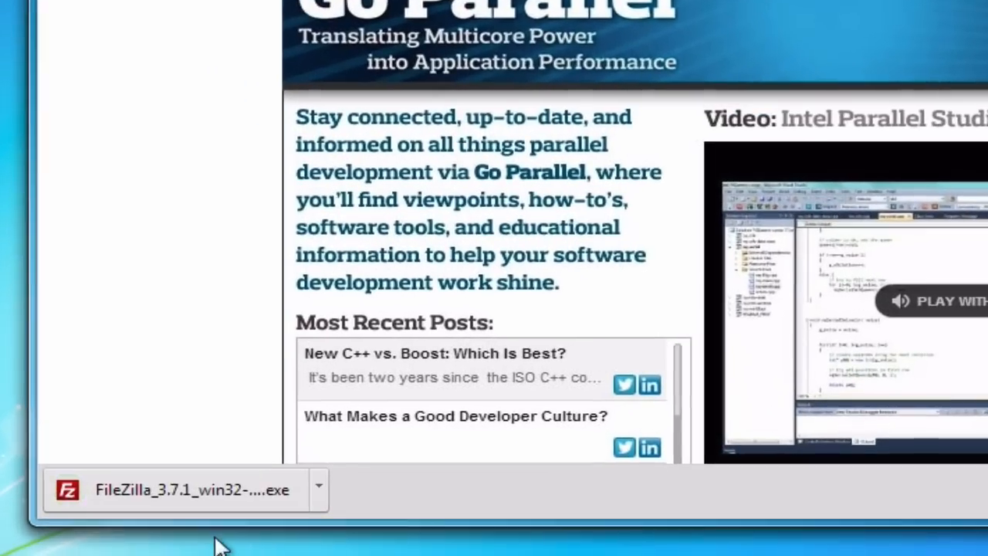
Step: Run the downloaded installer, install FileZilla Client 3.7.1 for all users in the default folder, and start it
click(144, 530)
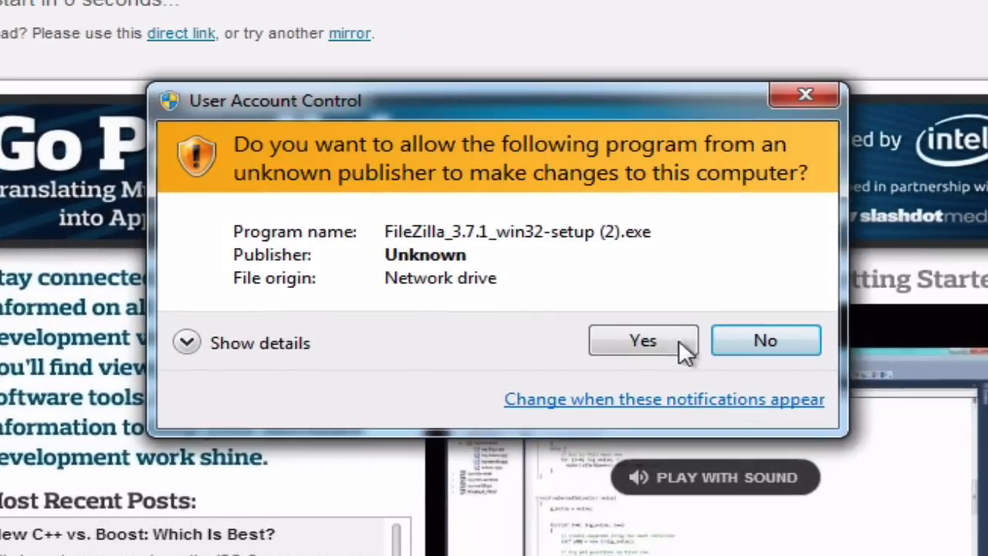
click(683, 346)
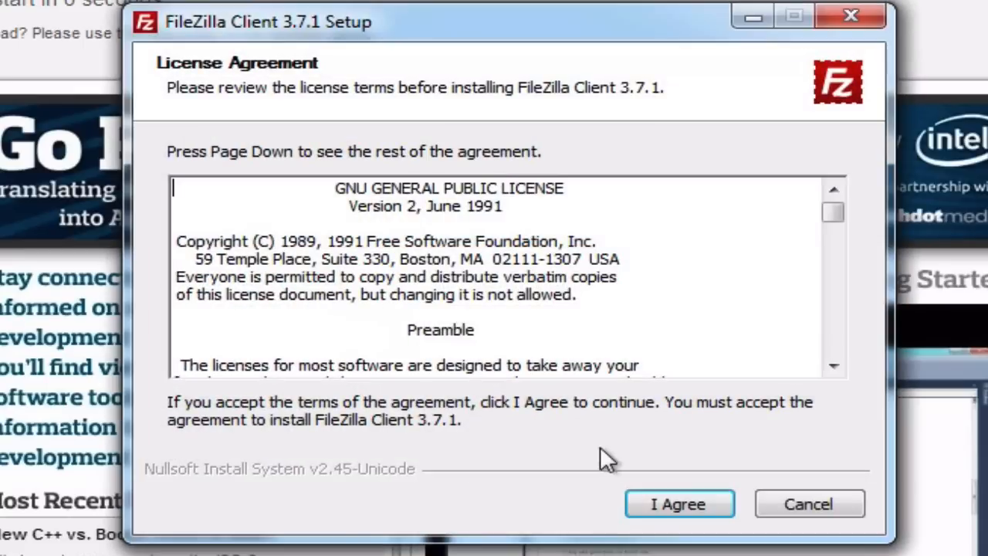
click(694, 508)
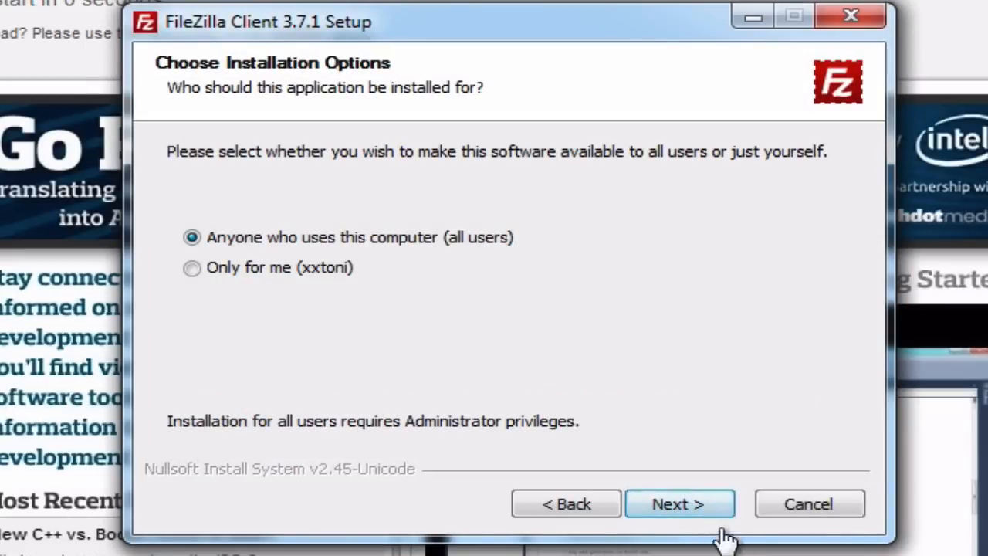
click(693, 502)
click(692, 501)
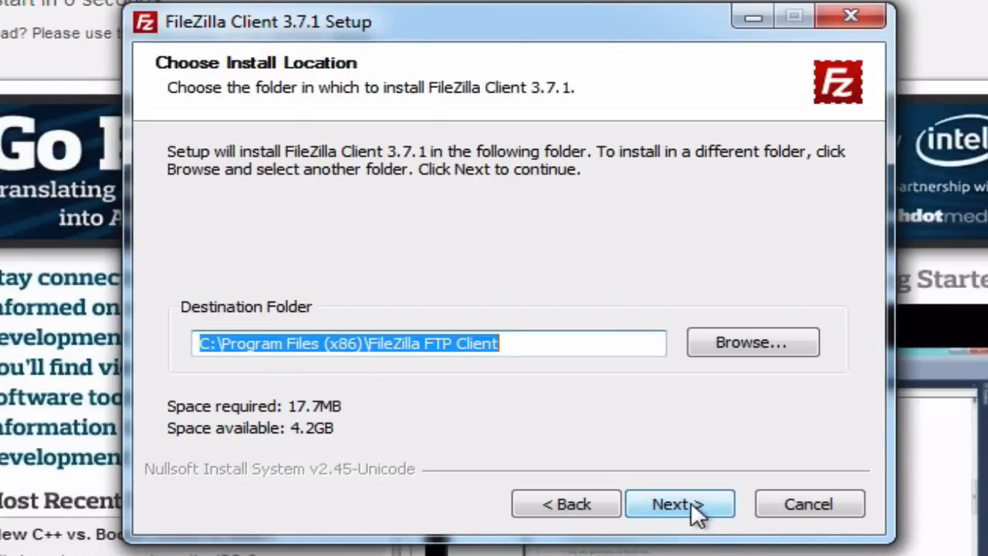
click(691, 502)
click(691, 502)
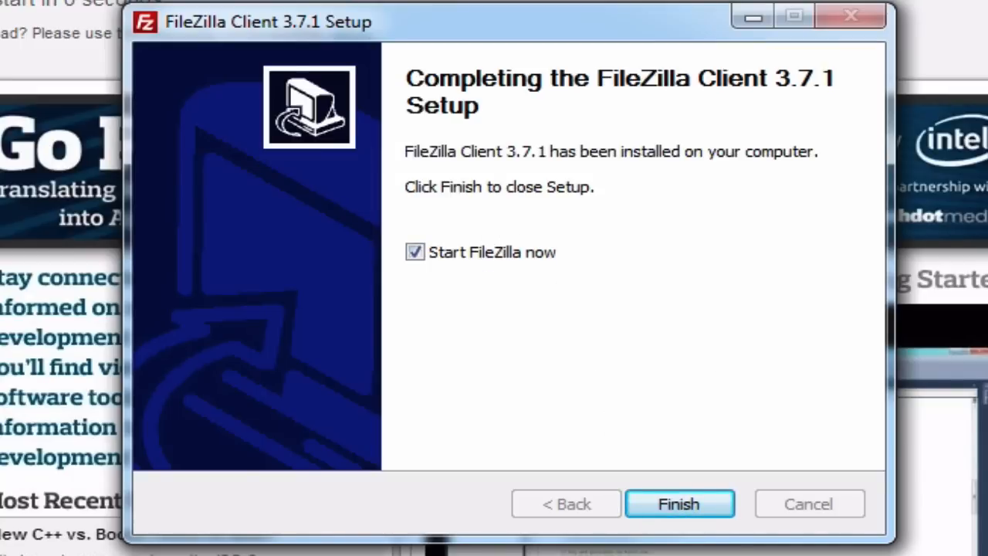
click(692, 507)
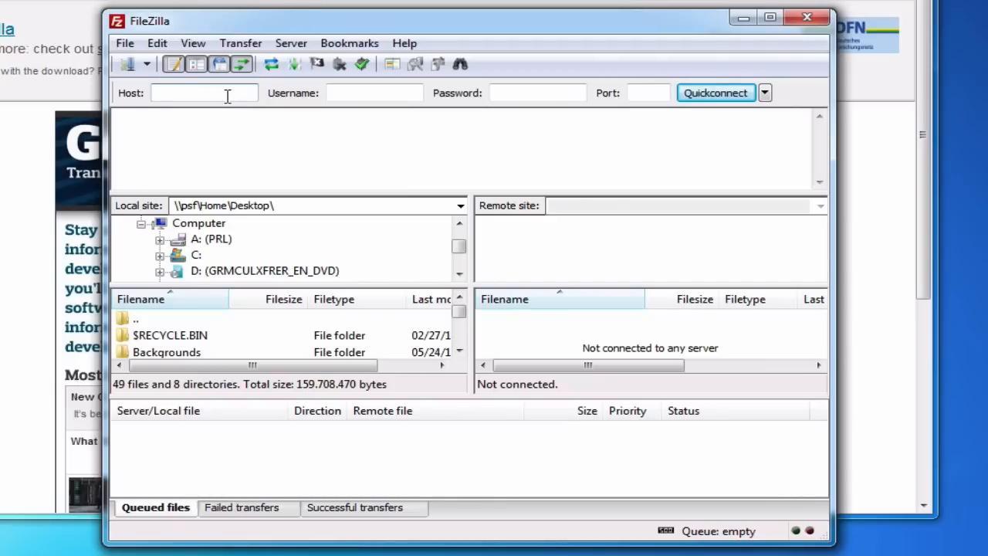
Step: Check FileZilla's login fields and examine the FTP hostname, username and password details on Centova Cast's Quick Links page
click(330, 91)
click(525, 94)
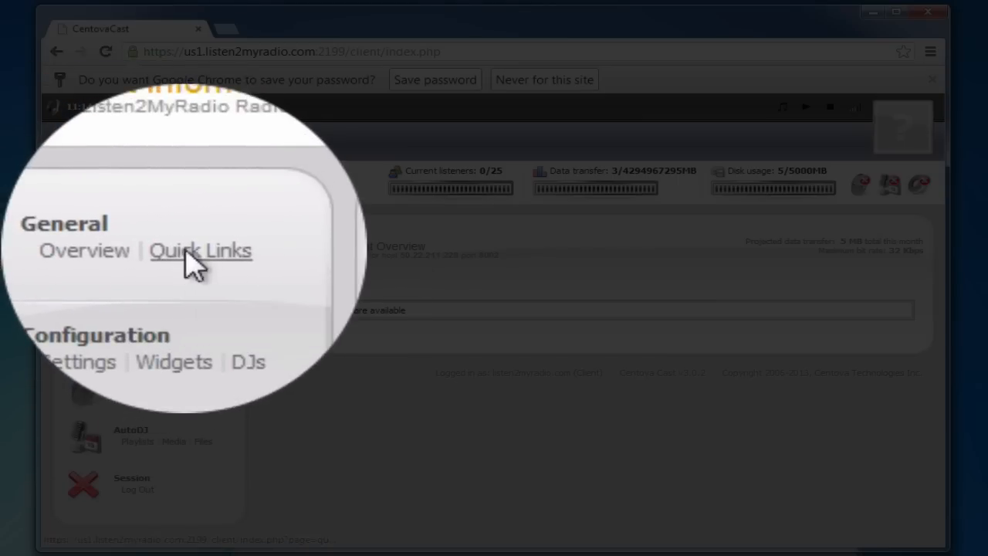
click(190, 221)
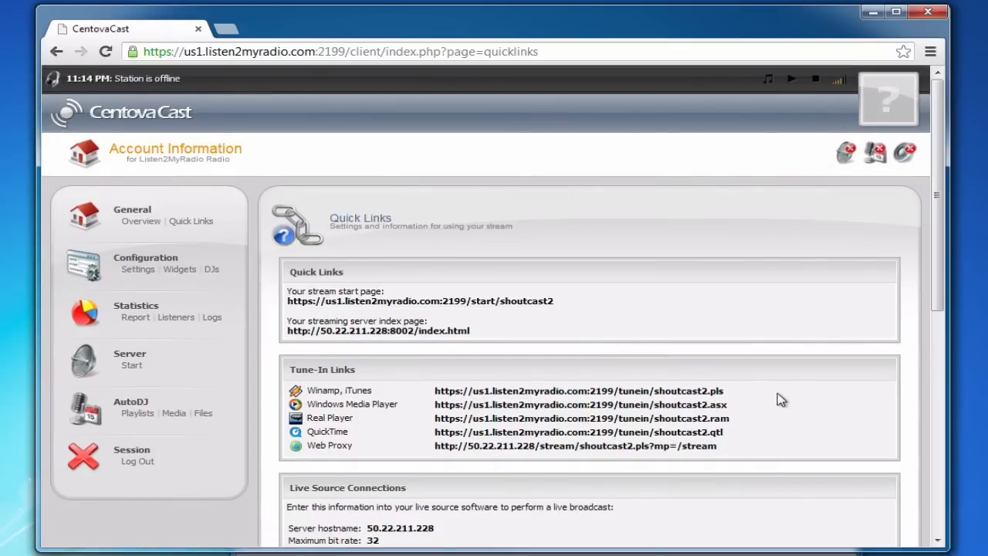
scroll(779, 400, down, 6)
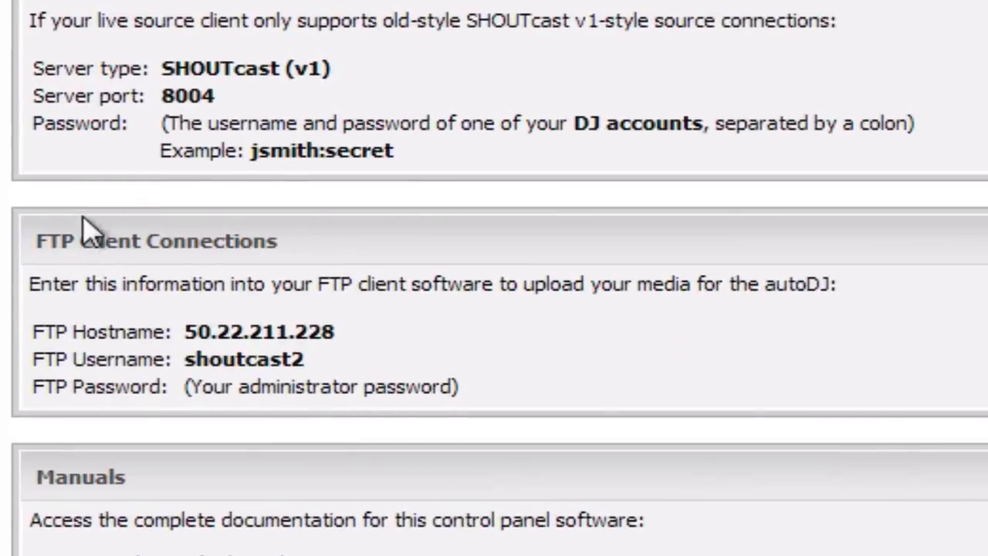
drag(39, 239, 215, 242)
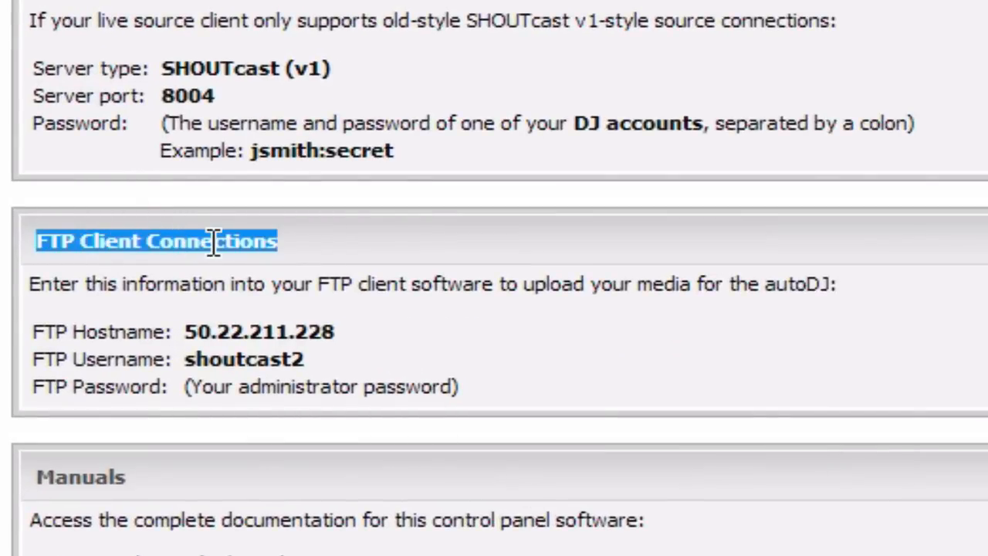
click(215, 242)
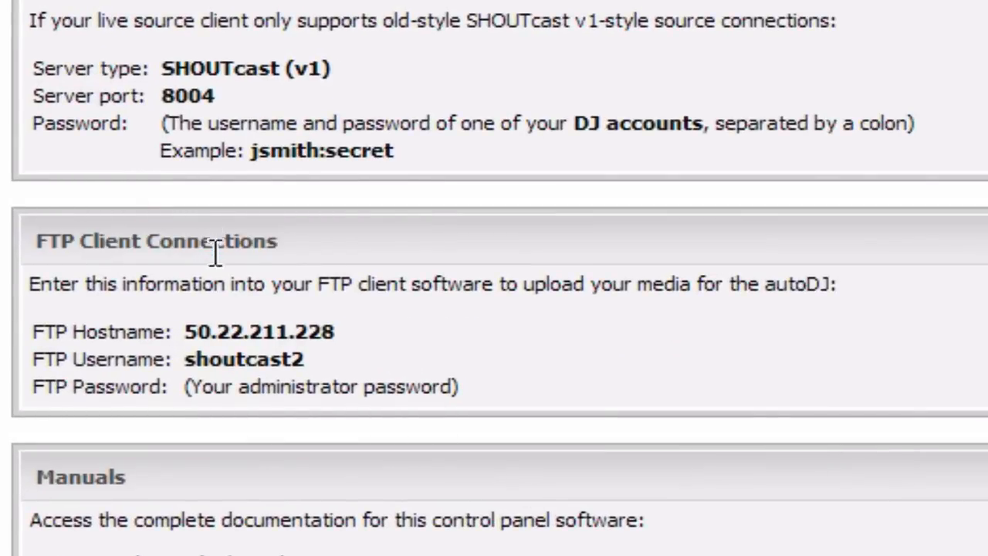
double_click(49, 326)
drag(49, 326, 232, 339)
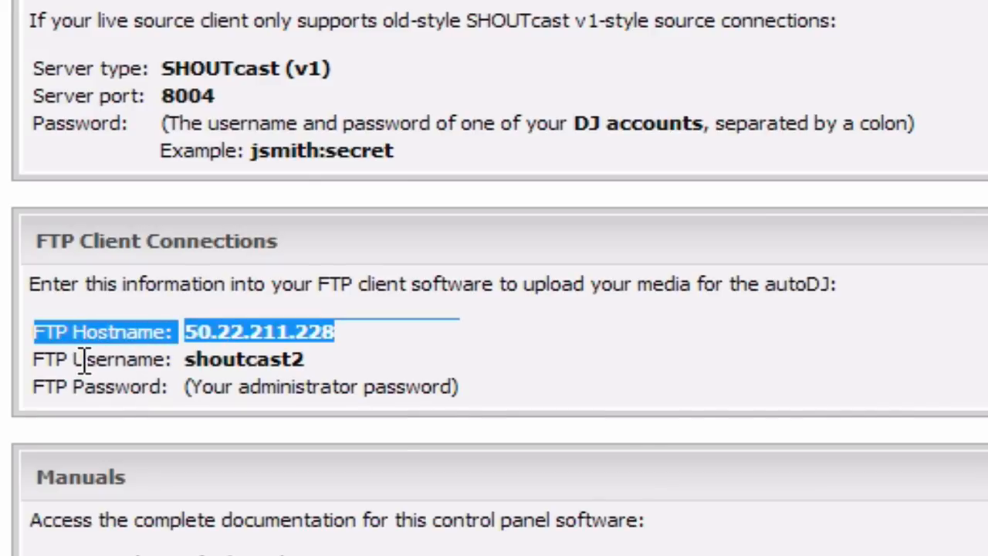
drag(29, 360, 290, 361)
click(302, 361)
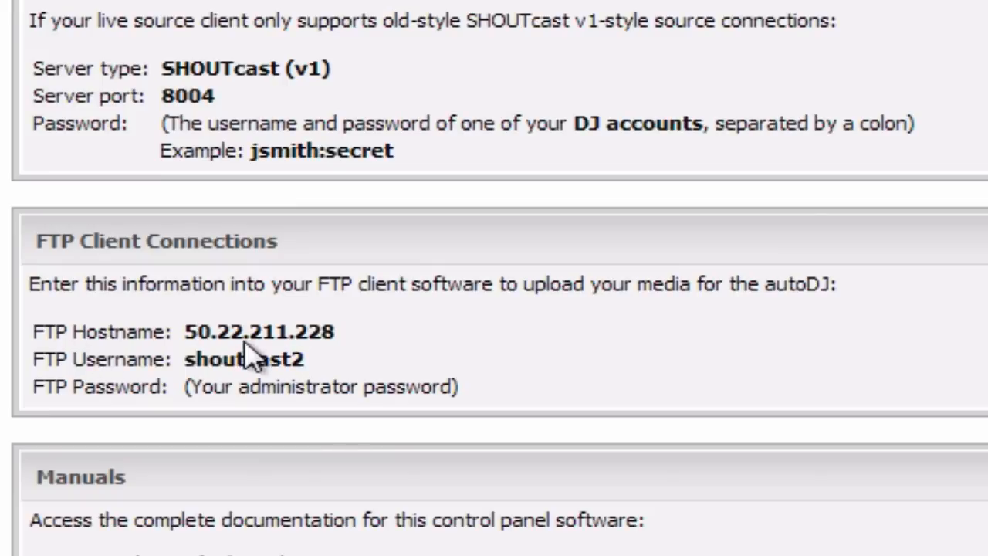
Step: Copy the FTP hostname 50.22.211.228 into FileZilla, enter the username shoutcast2 and the administrator password, and connect to the server
double_click(201, 331)
right_click(197, 335)
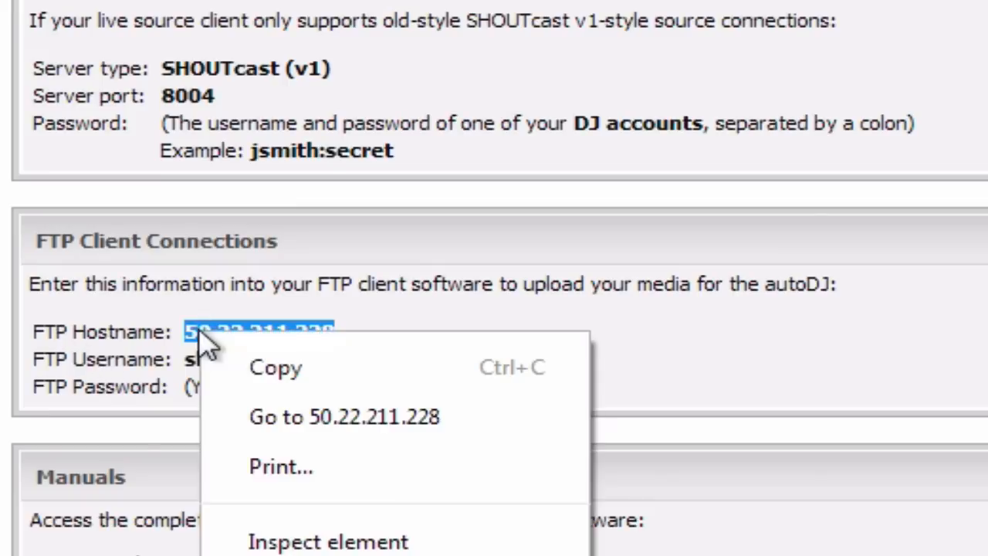
click(209, 370)
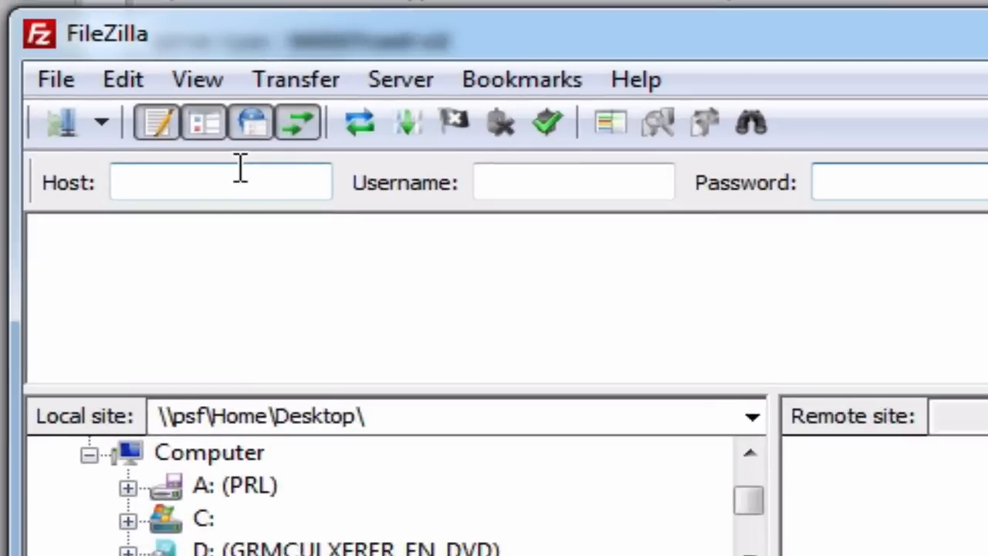
right_click(239, 172)
click(322, 332)
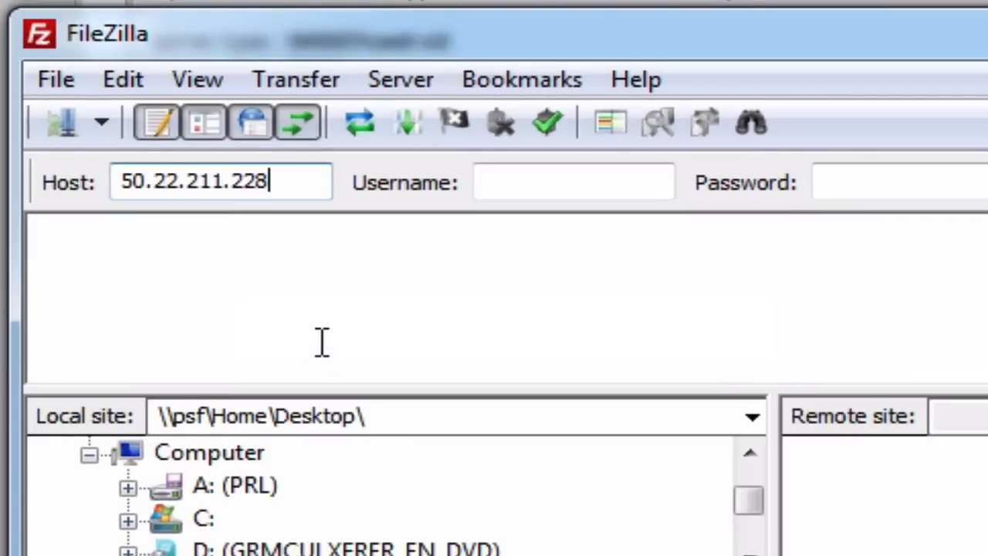
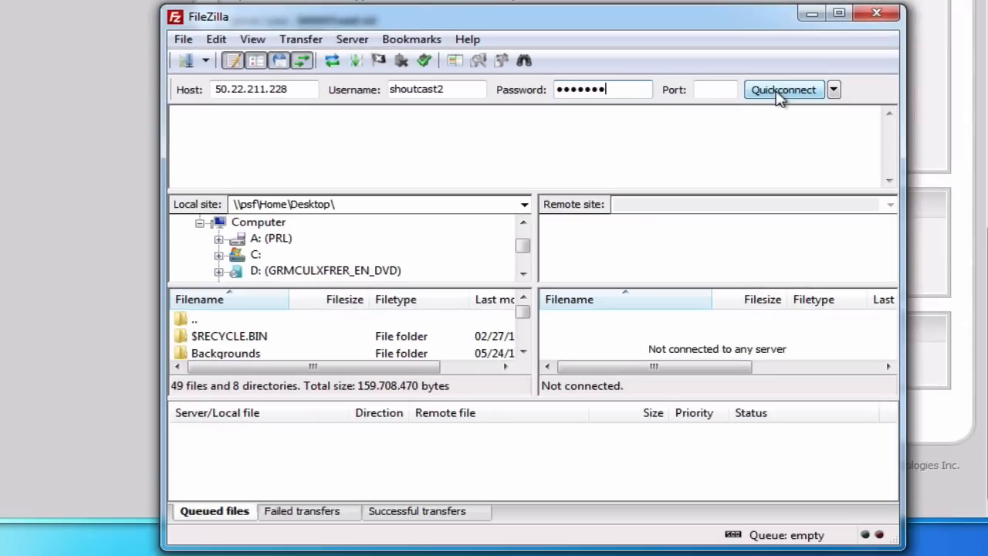
click(782, 91)
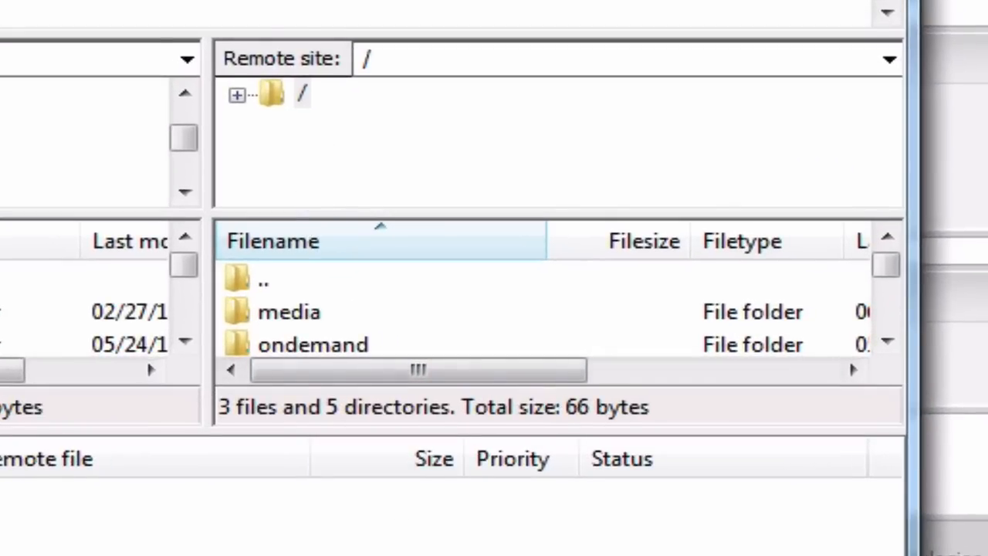
Step: Enlarge the remote file list, open the server's media folder, and open the computer's Music library behind FileZilla
drag(417, 430, 410, 540)
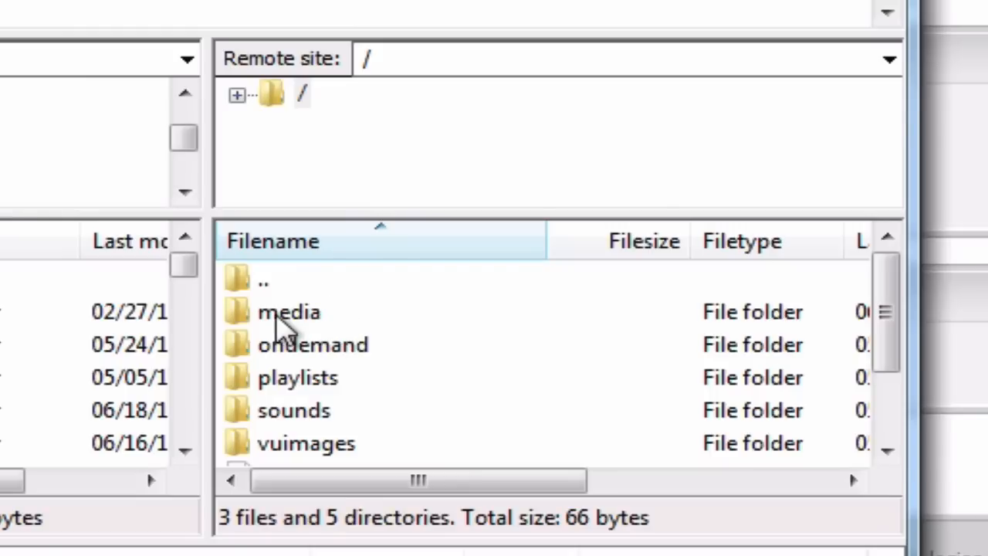
double_click(300, 323)
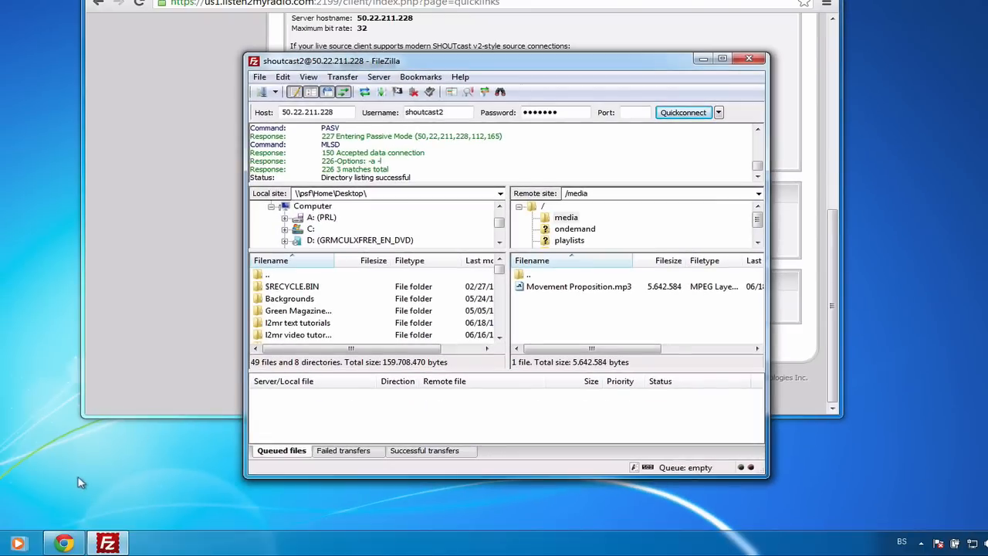
click(2, 543)
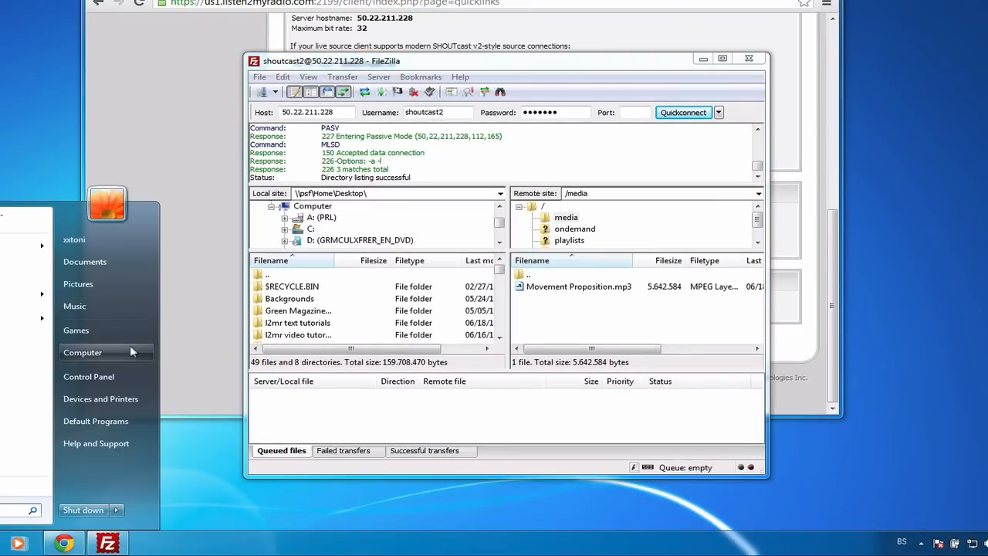
click(116, 306)
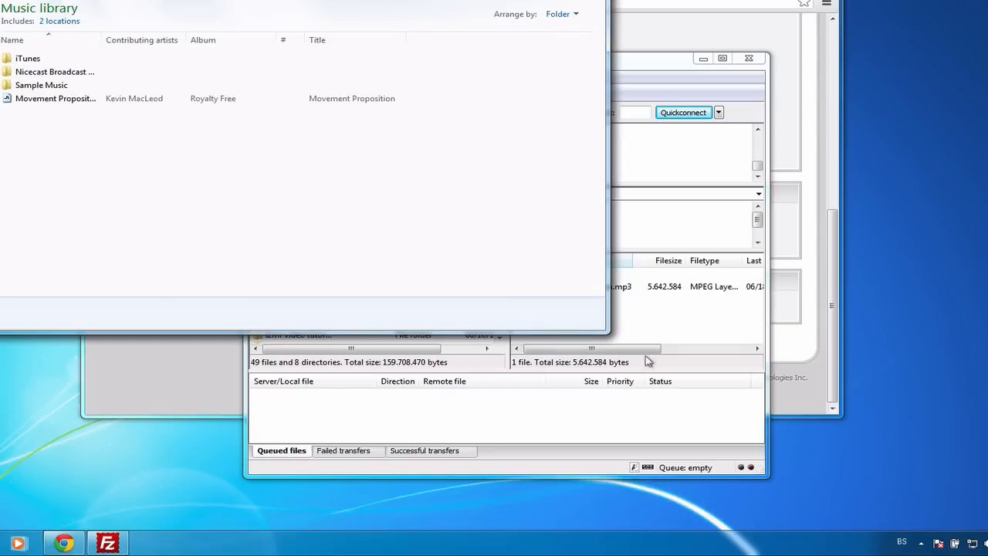
click(647, 342)
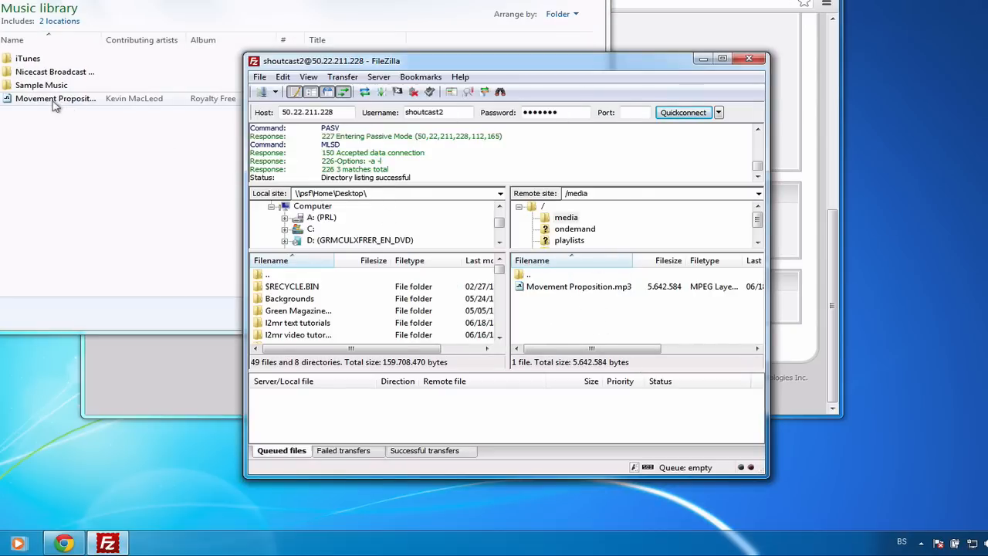
Step: Delete Movement Proposition.mp3 from the remote media folder and upload the track again from the Music library
click(574, 287)
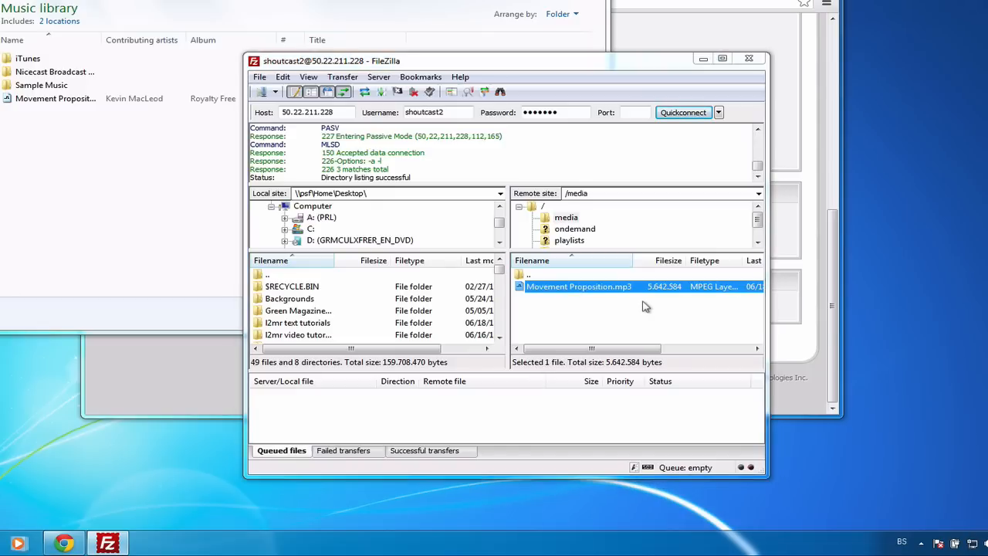
key(Delete)
key(Return)
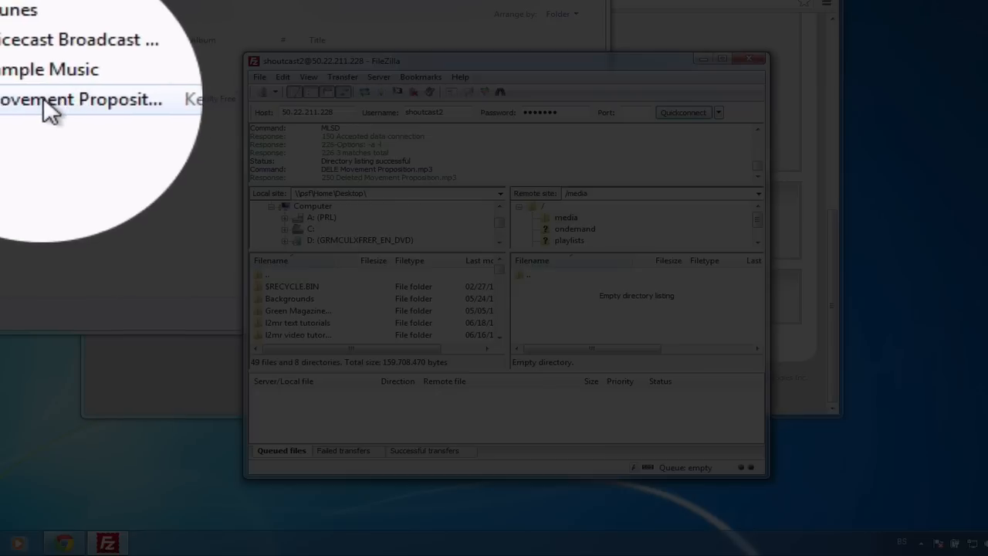
drag(44, 98, 575, 309)
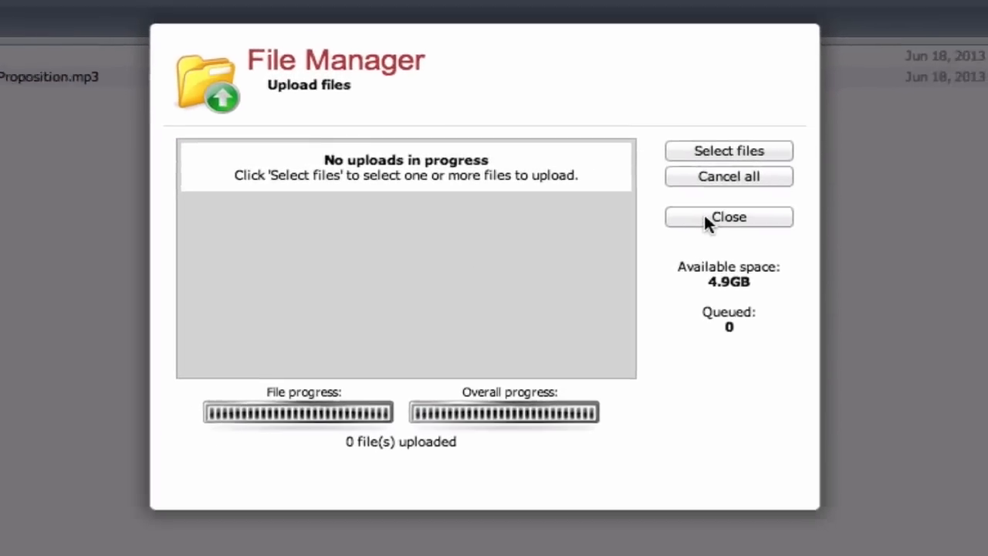
Step: Close the upload dialog, return from the file manager to the account overview, and open the AutoDJ media library
click(733, 222)
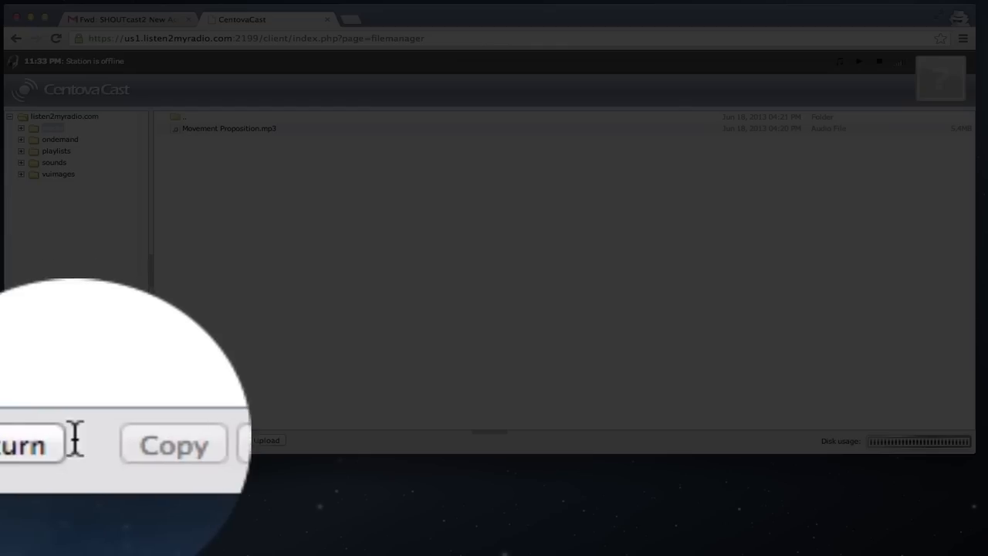
click(35, 442)
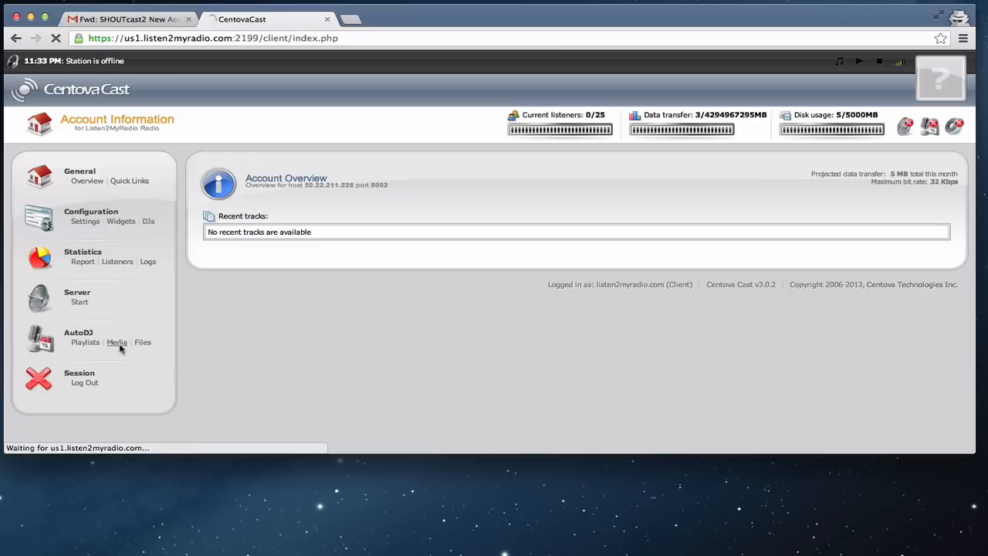
click(119, 343)
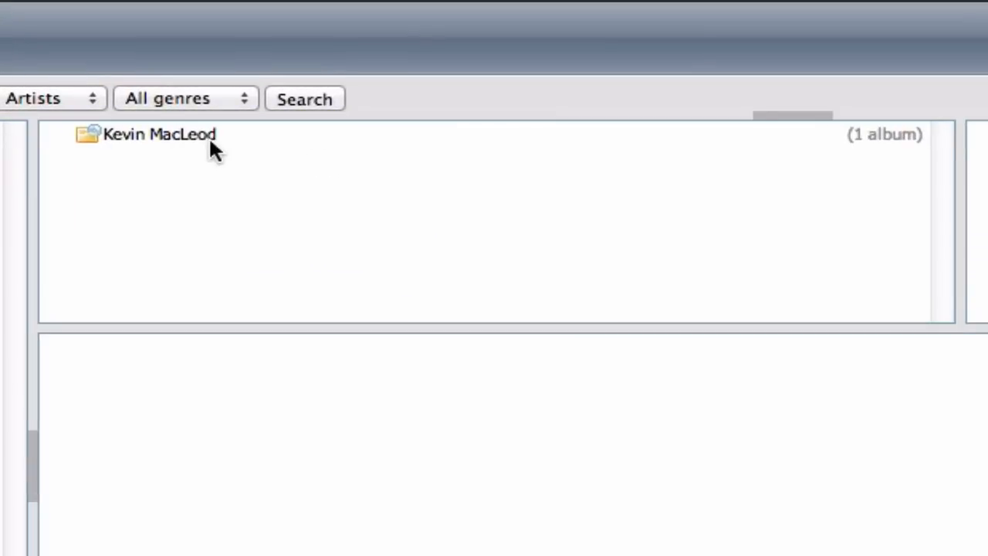
Step: Open the artist's Royalty Free album in the media library and look through the library's display and update options
click(204, 132)
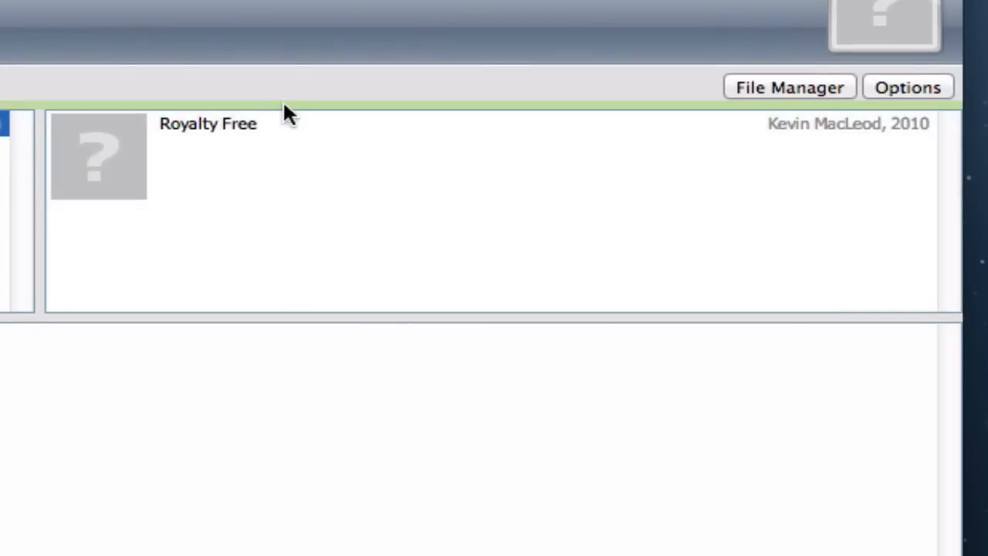
click(299, 133)
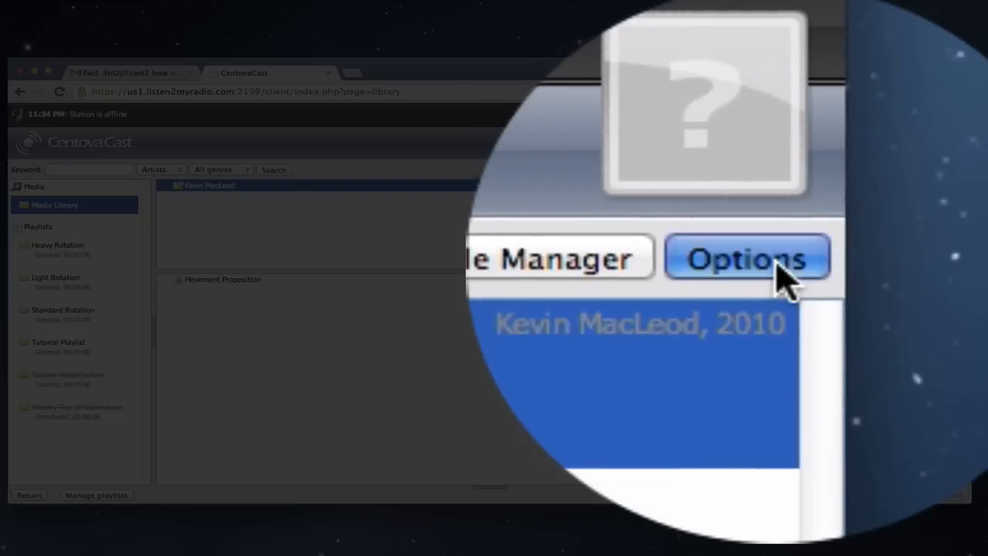
click(955, 171)
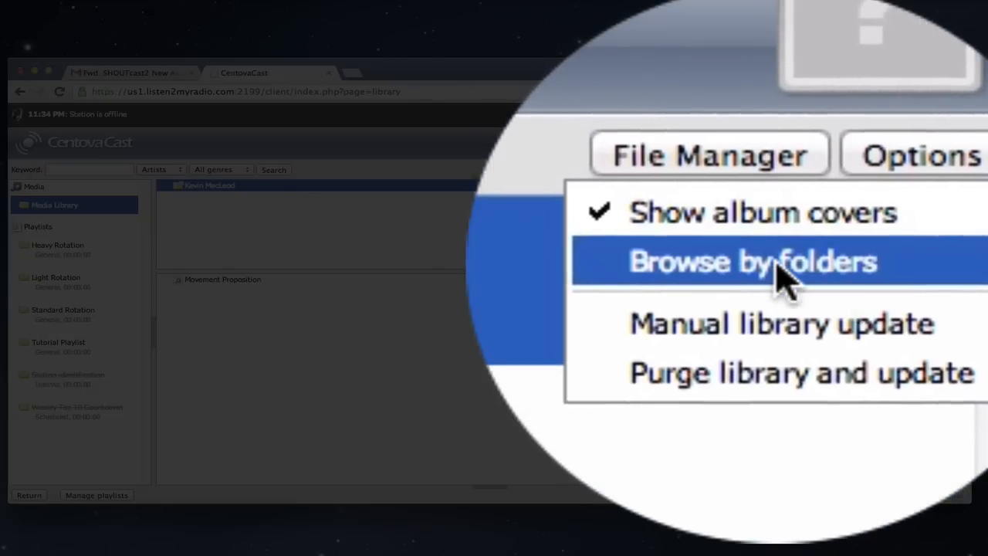
click(958, 199)
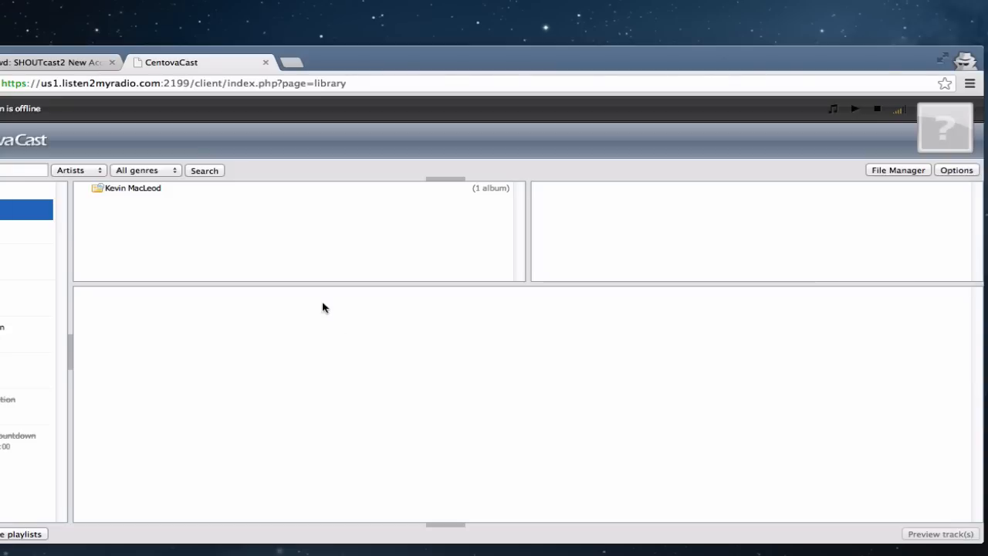
Step: Open the artist's Royalty Free album and add its track Movement Proposition to Tutorial Playlist
click(278, 190)
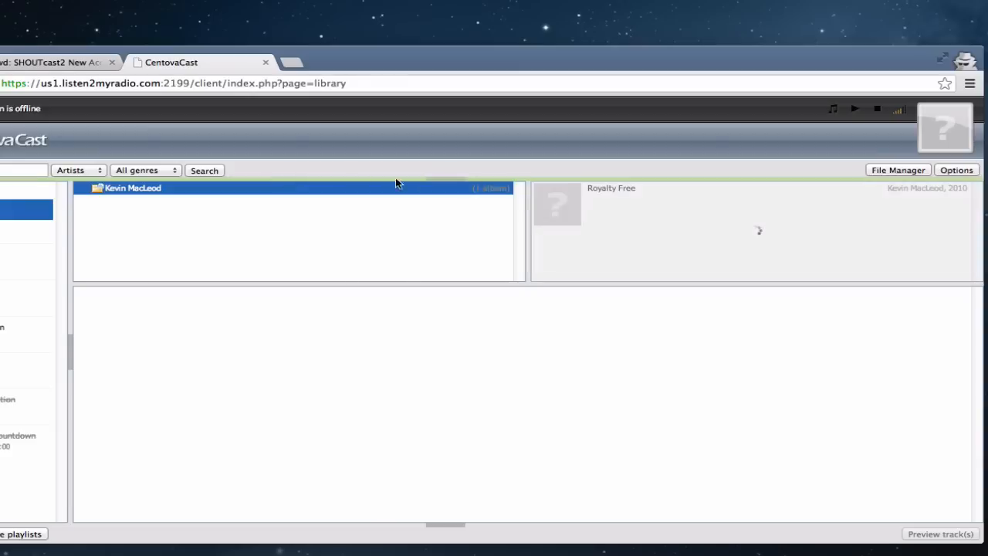
click(662, 195)
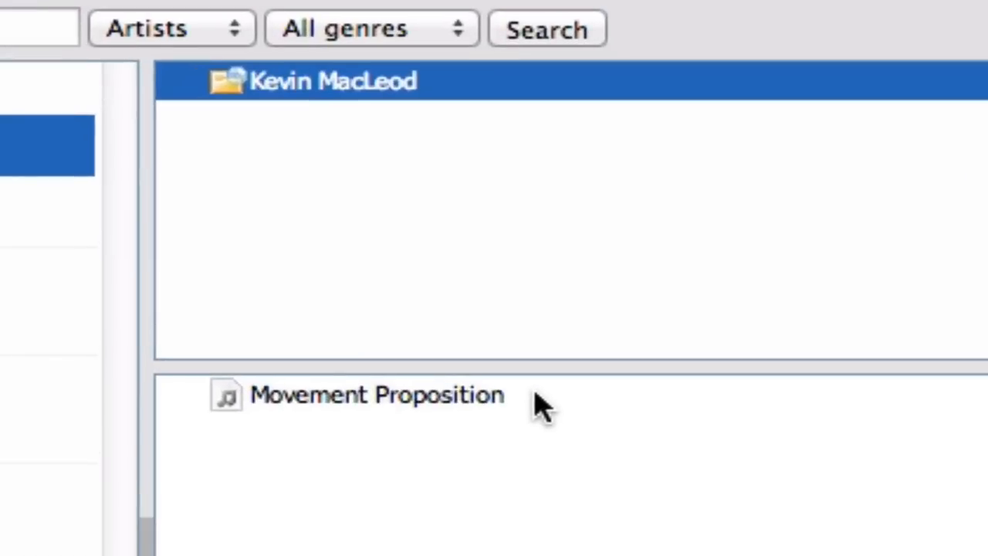
drag(379, 404, 231, 359)
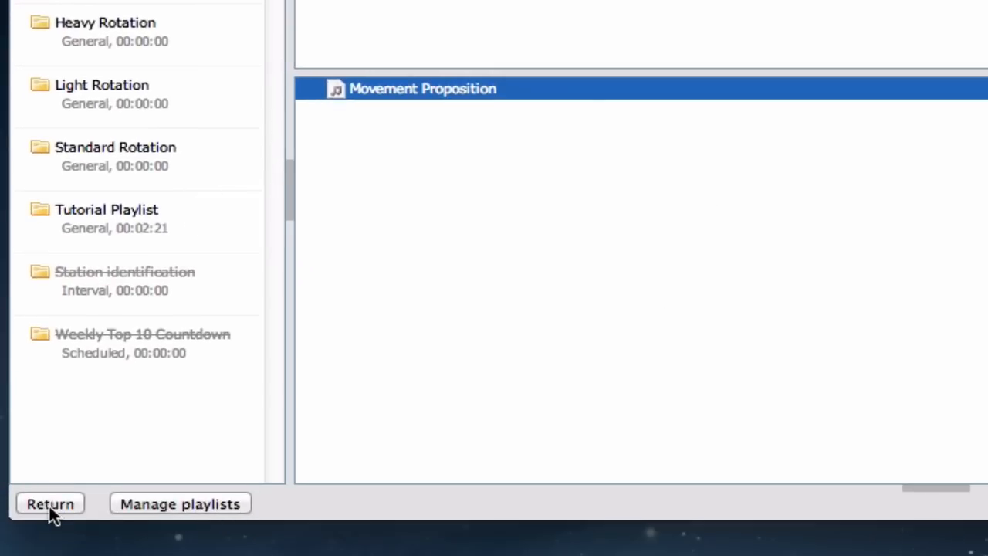
Step: Leave the media library, start the streaming server, and return to the account overview
click(50, 505)
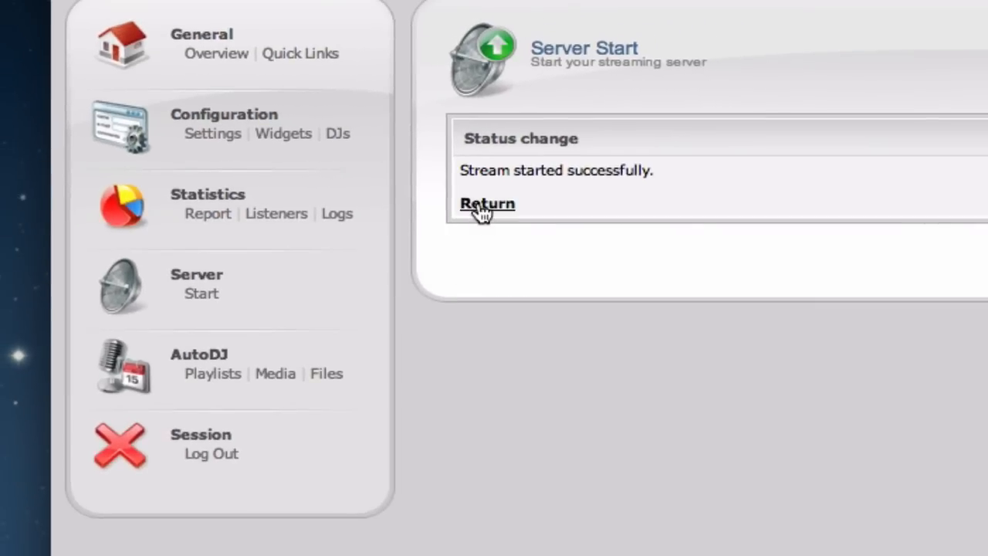
click(481, 206)
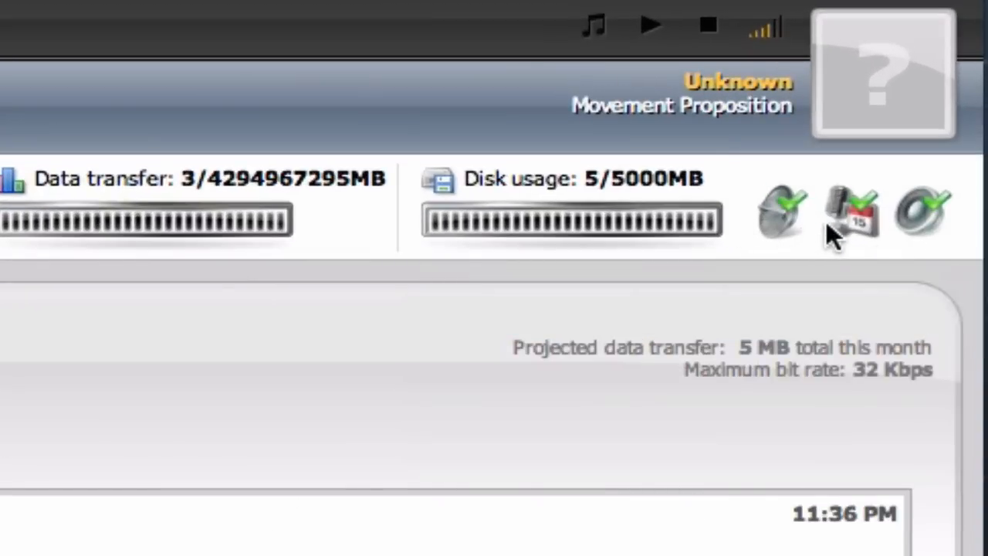
Step: Check the server and AutoDJ status and the recent tracks, view the Quick Links page, and return to the account overview
mouse_move(792, 230)
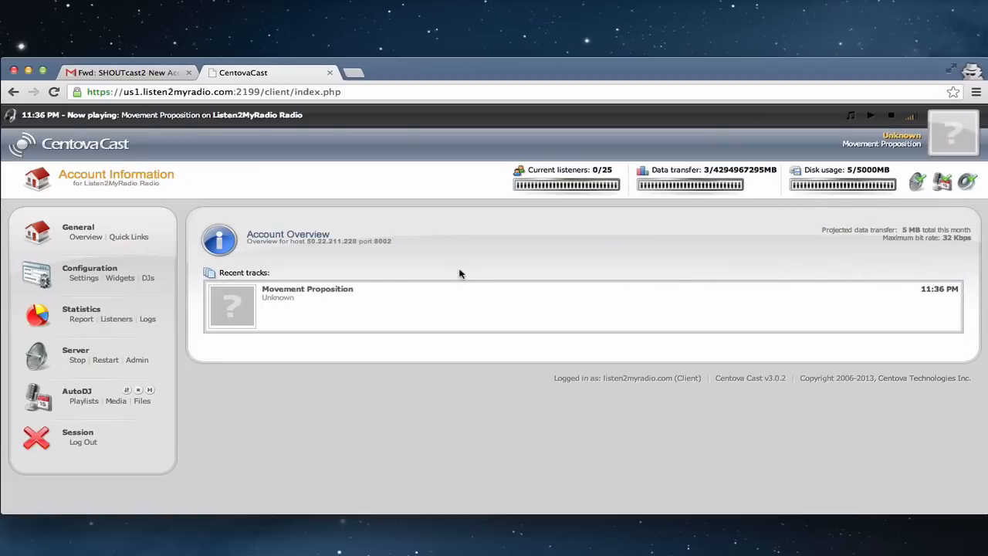
triple_click(409, 289)
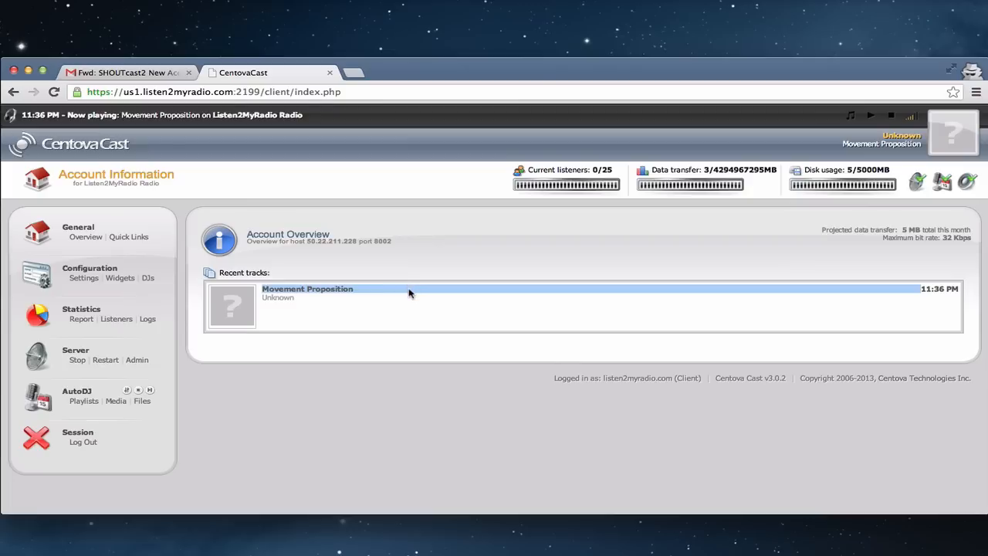
click(409, 292)
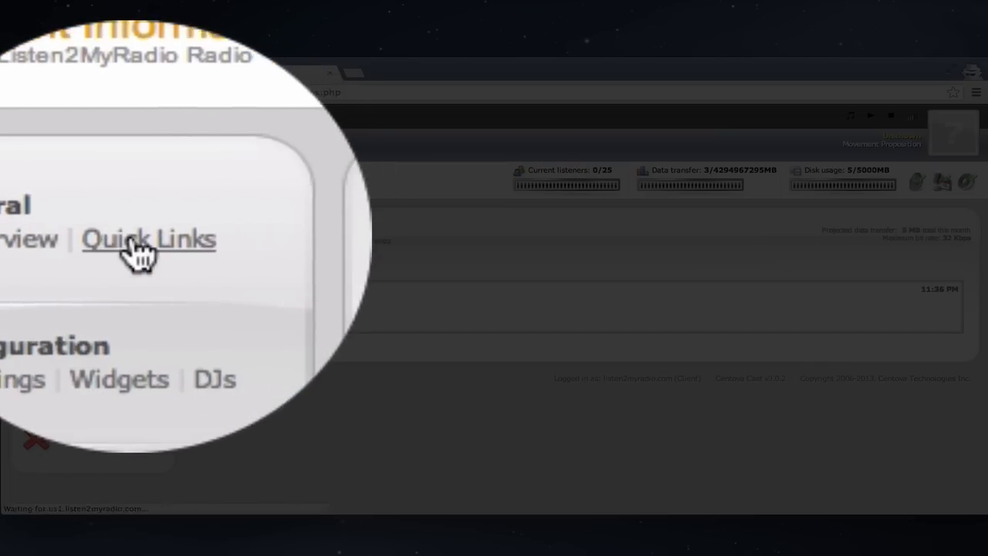
click(128, 236)
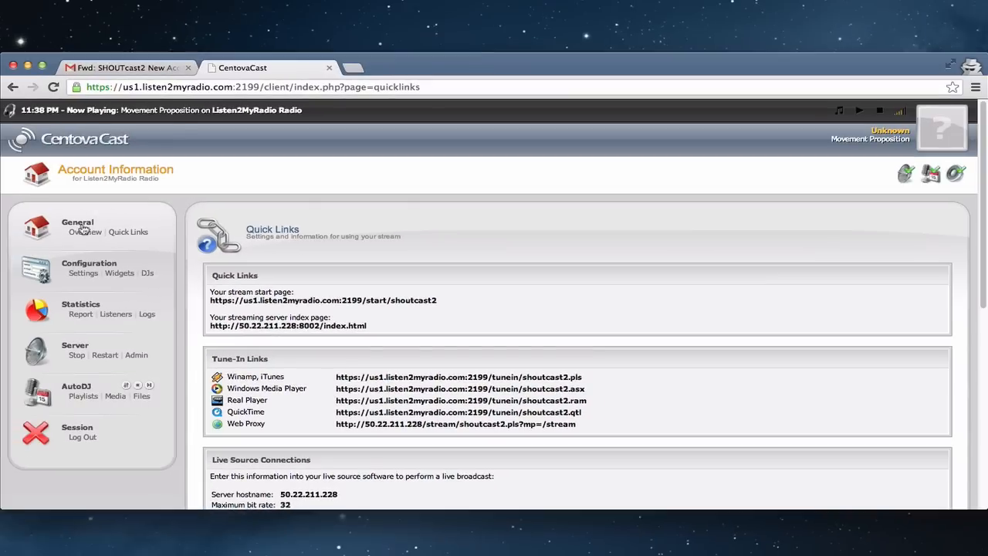
click(84, 230)
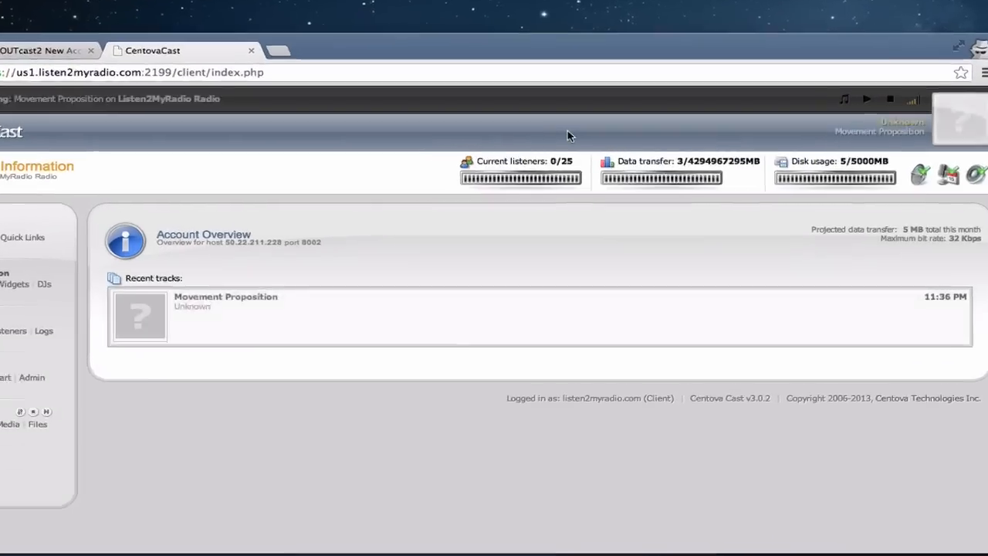